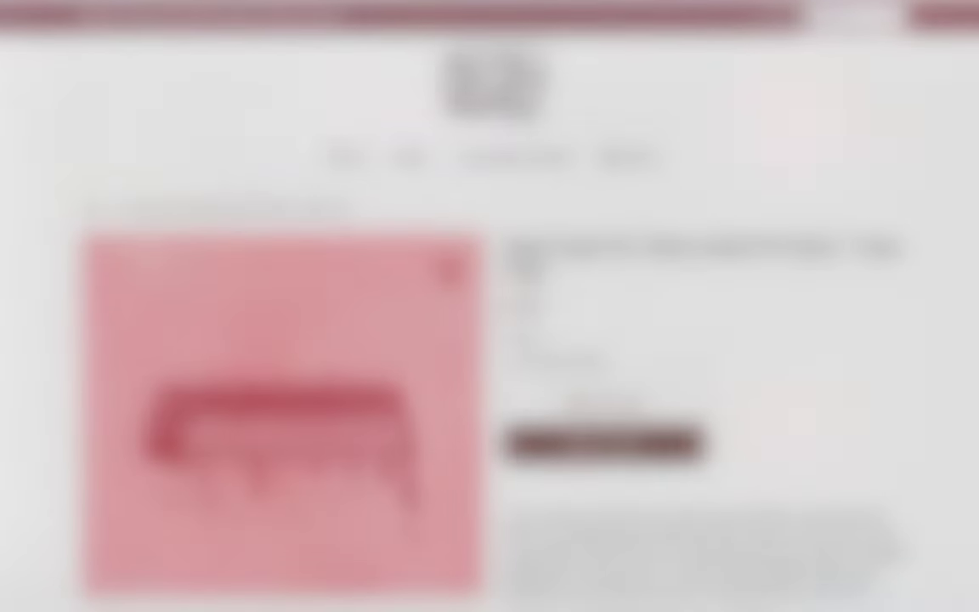
Look over the product page for the Sweet Fusion Vol.1 Cherry Audio VST synth preset pack.
{"action": "scroll", "coordinate": [490, 306], "scroll_direction": "down", "scroll_amount": 3}
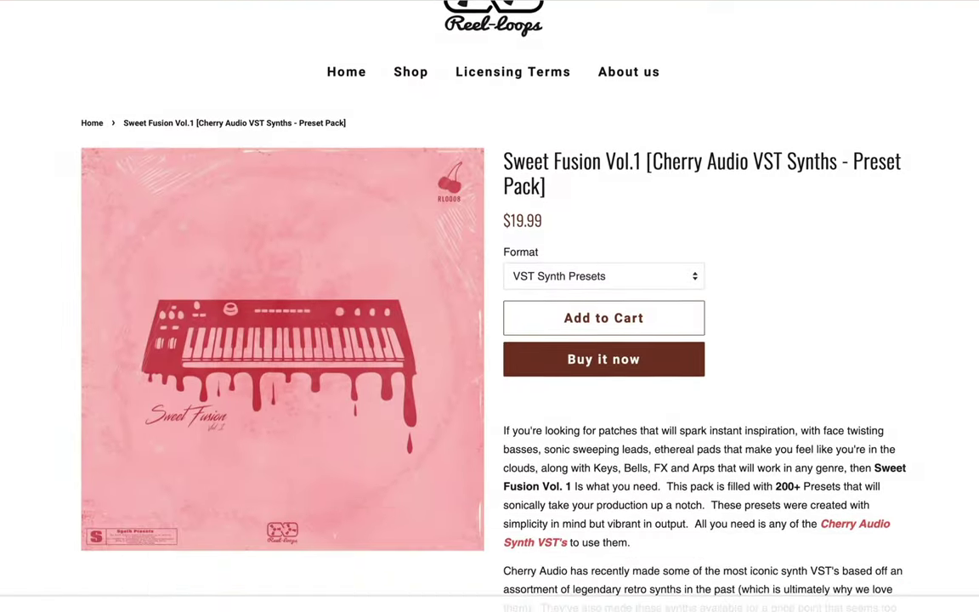
{"action": "scroll", "coordinate": [489, 306], "scroll_direction": "down", "scroll_amount": 2}
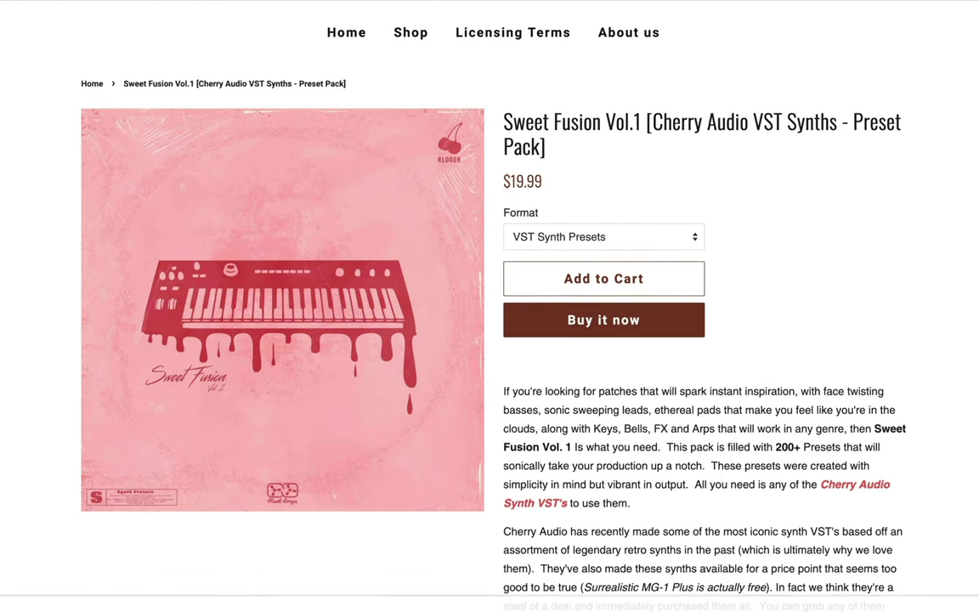
{"action": "scroll", "coordinate": [490, 306], "scroll_direction": "down", "scroll_amount": 1}
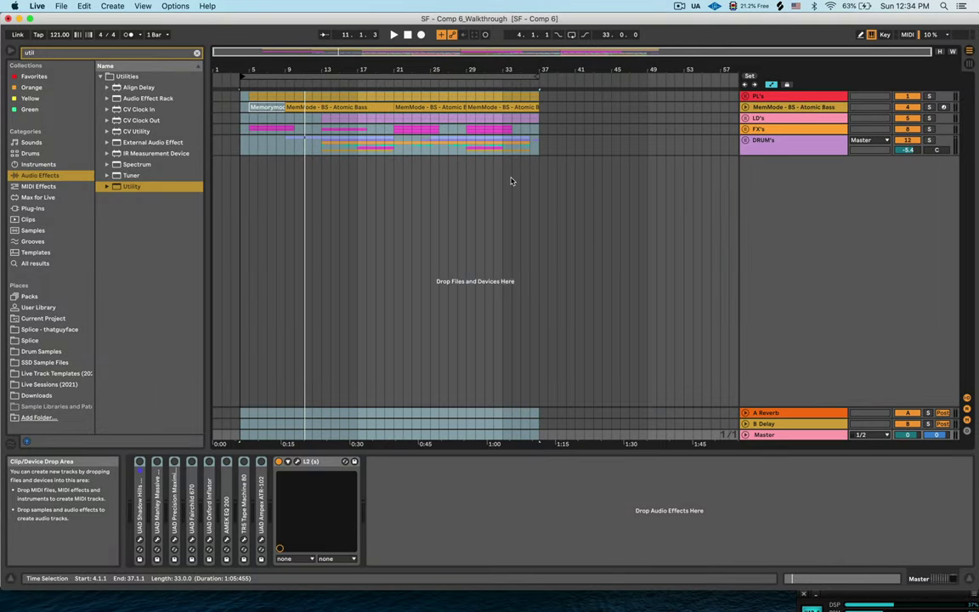
Switch to Ableton Live, play through the arrangement and unfold the PL's group track.
{"action": "key", "text": "space"}
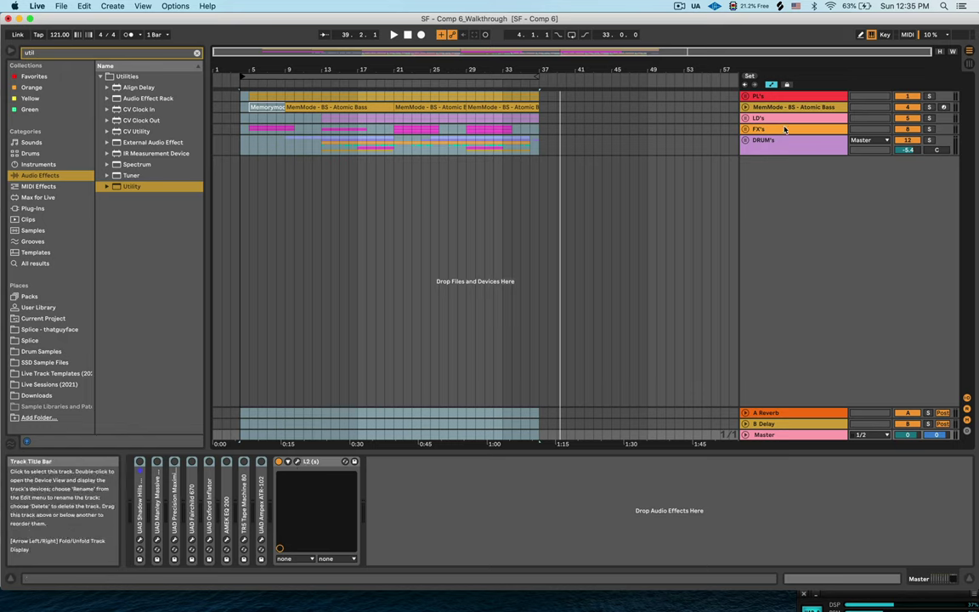
{"action": "left_click", "coordinate": [749, 97]}
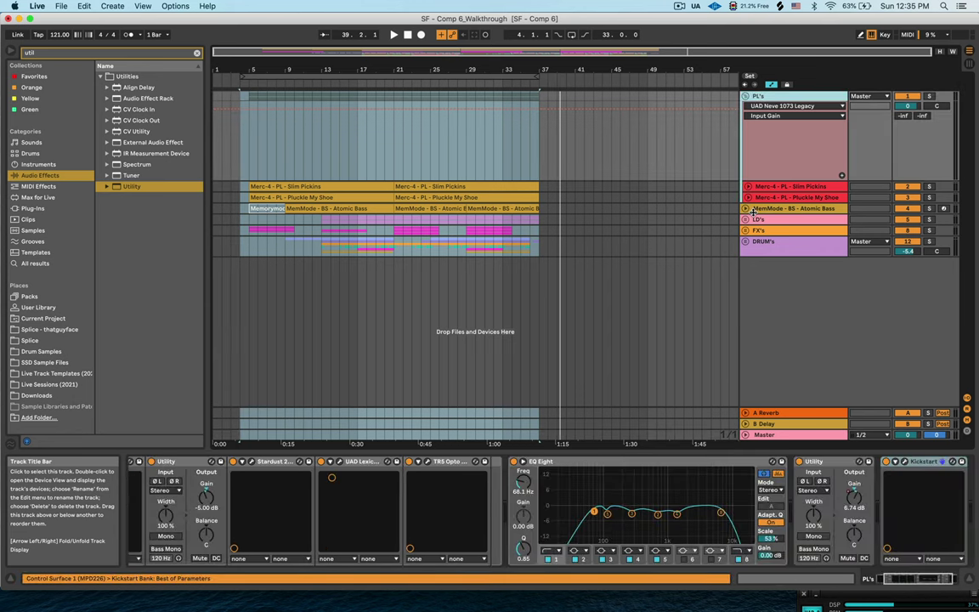
View the Mercury-4 synth settings on the Slim Pickins track and on the Pluckle My Shoe track.
{"action": "left_click", "coordinate": [766, 187]}
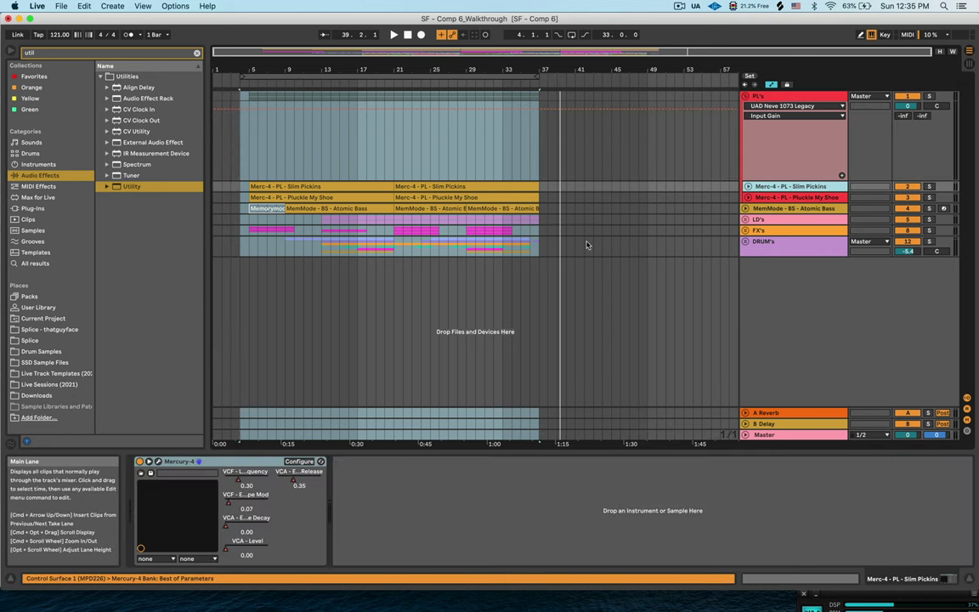
{"action": "left_click", "coordinate": [158, 461]}
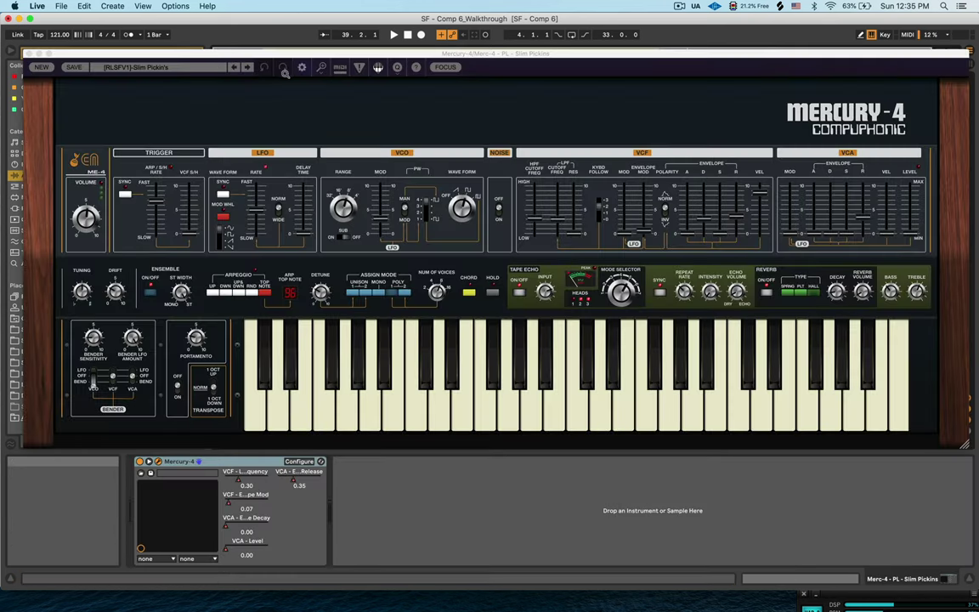
{"action": "left_click", "coordinate": [27, 53]}
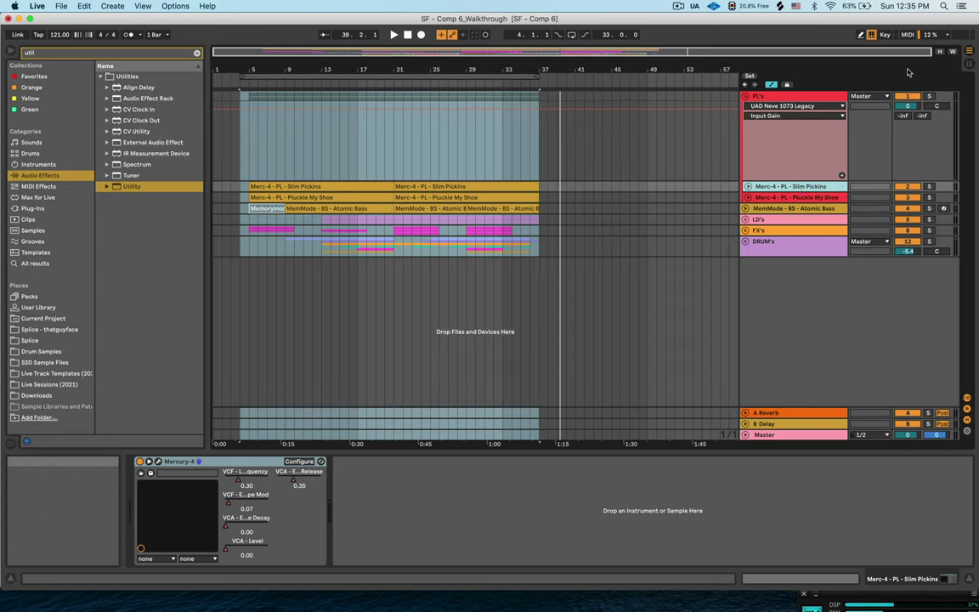
{"action": "left_click", "coordinate": [778, 201]}
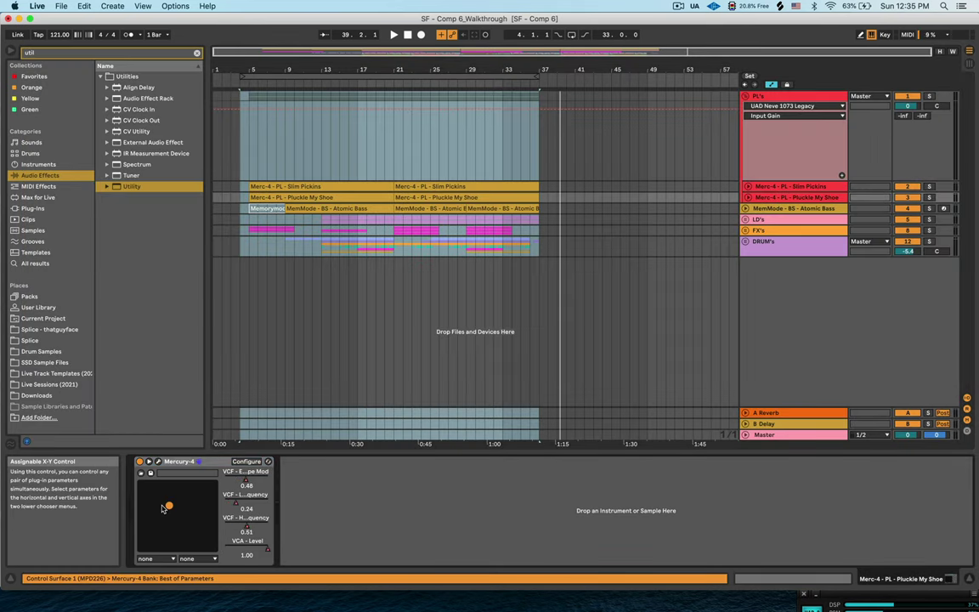
{"action": "left_click", "coordinate": [158, 462]}
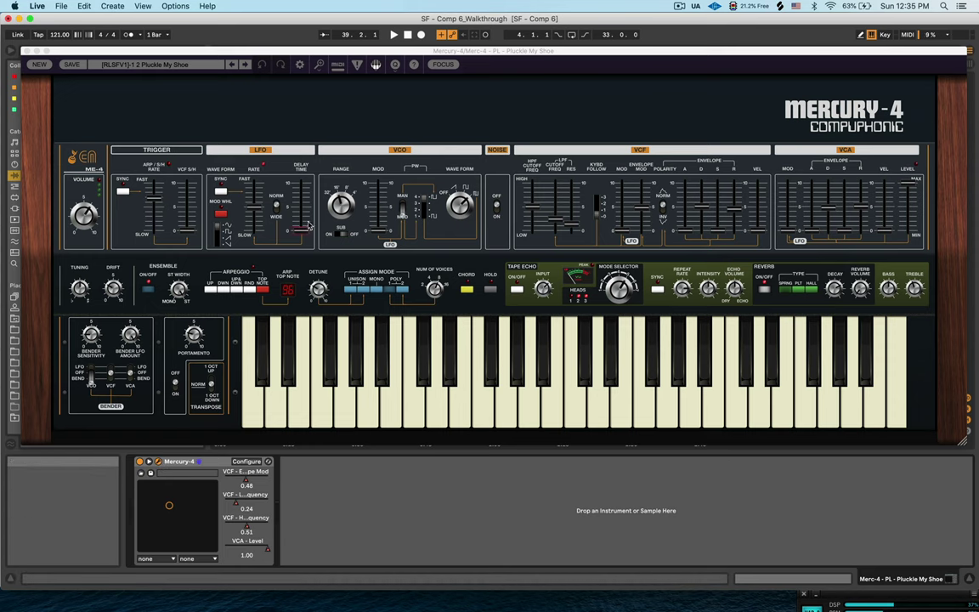
{"action": "left_click", "coordinate": [26, 52]}
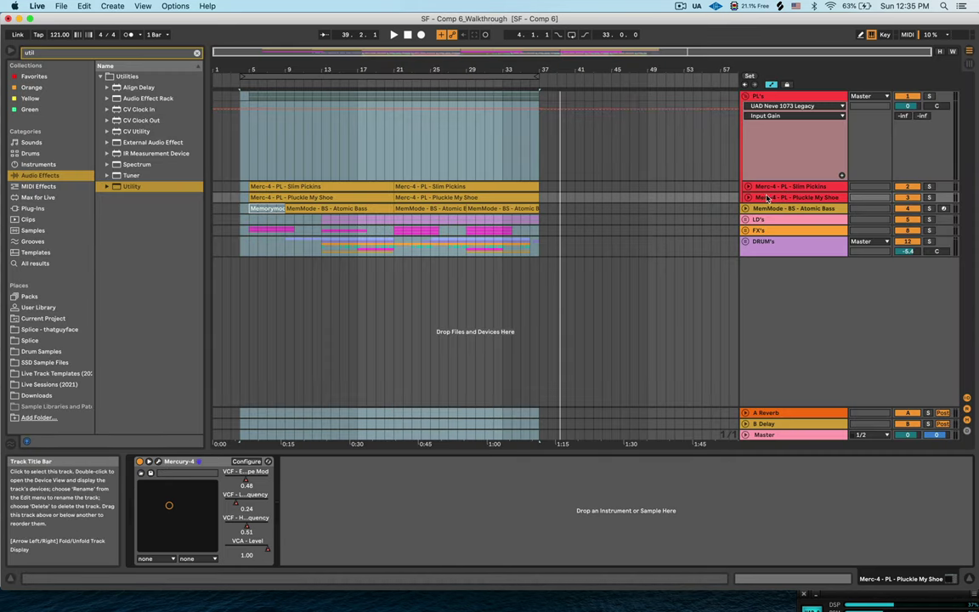
Unfold the Slim Pickins and Pluckle My Shoe tracks, examine their Mercury-4 automation lanes, and fold them again.
{"action": "left_click", "coordinate": [748, 197], "text": "alt"}
{"action": "scroll", "coordinate": [749, 190], "scroll_direction": "down", "scroll_amount": 3}
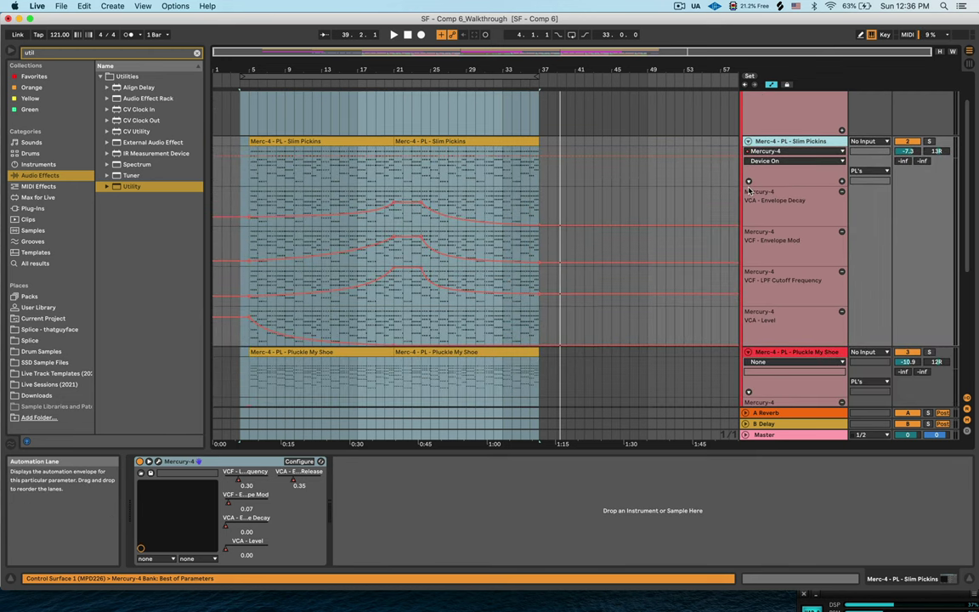
{"action": "scroll", "coordinate": [748, 192], "scroll_direction": "down", "scroll_amount": 3}
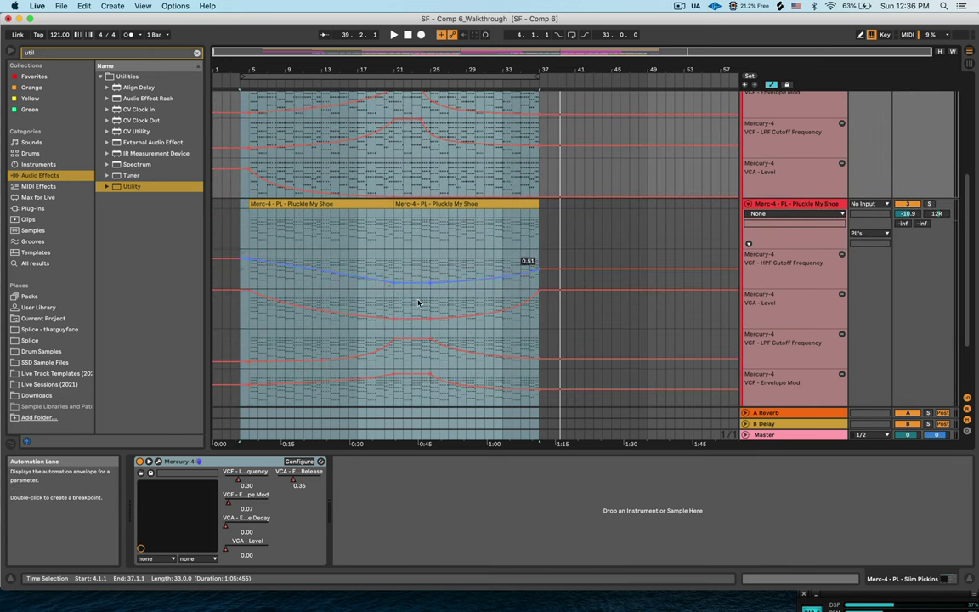
{"action": "scroll", "coordinate": [502, 370], "scroll_direction": "down", "scroll_amount": 3}
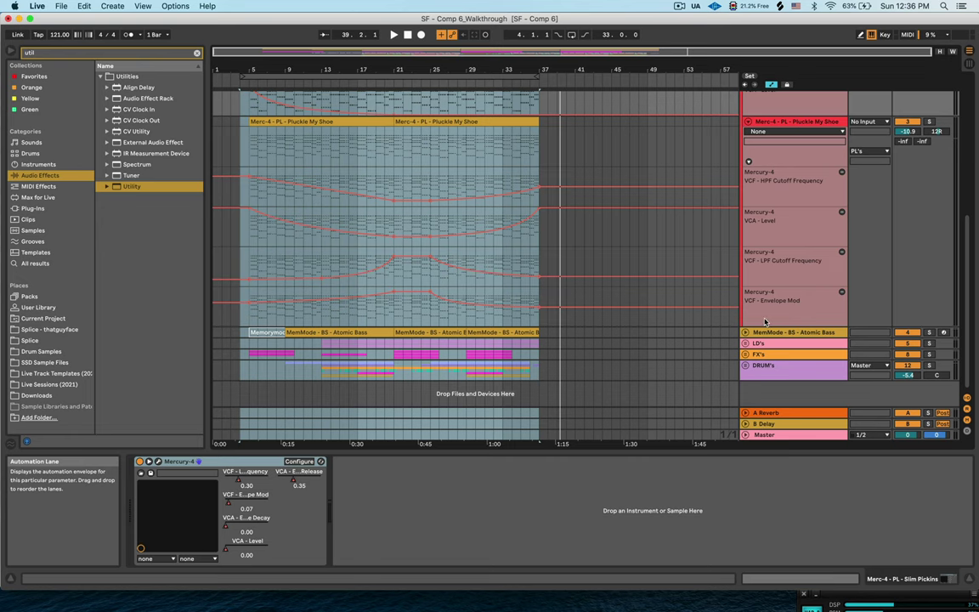
{"action": "scroll", "coordinate": [597, 241], "scroll_direction": "up", "scroll_amount": 5}
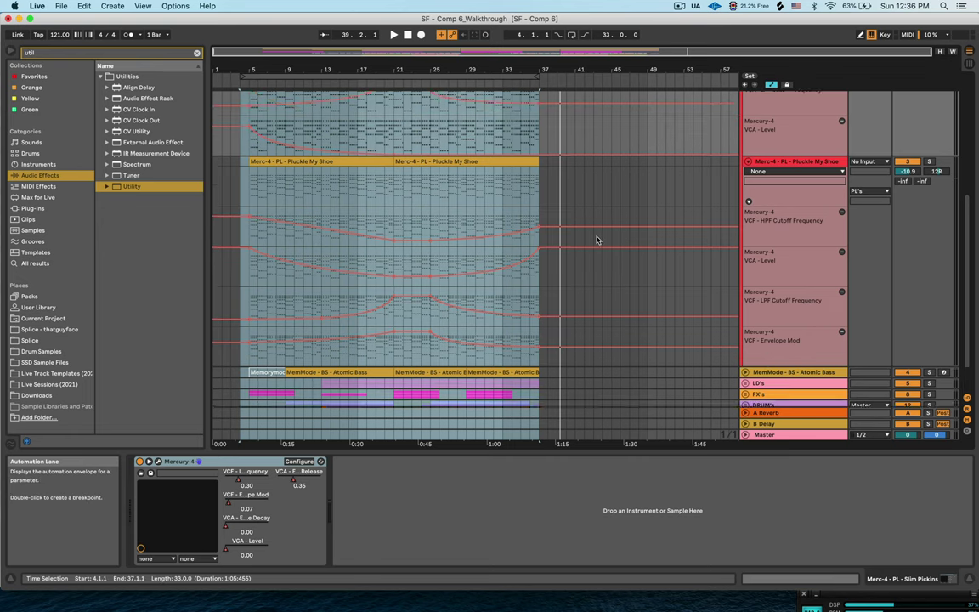
{"action": "scroll", "coordinate": [597, 241], "scroll_direction": "up", "scroll_amount": 2}
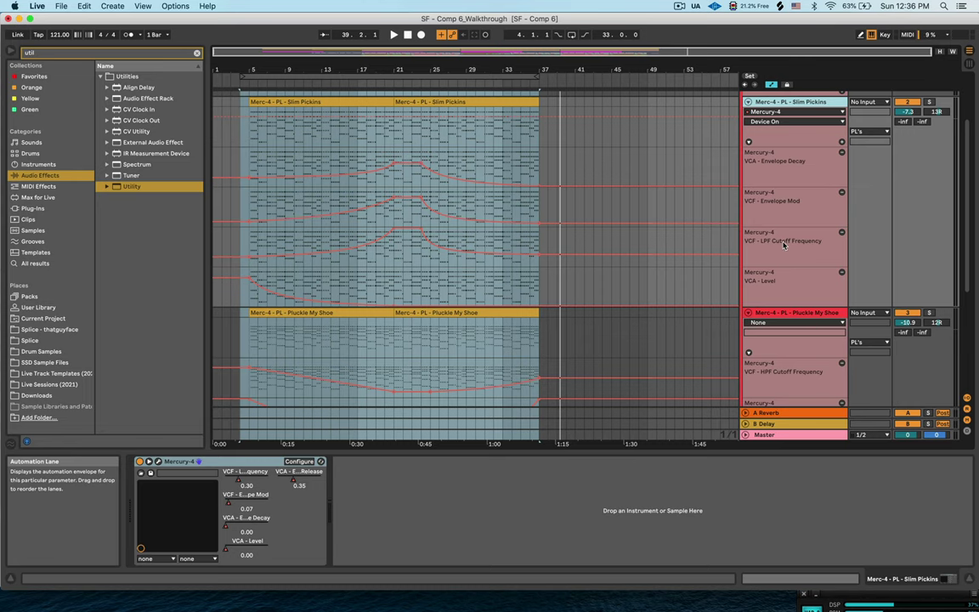
{"action": "scroll", "coordinate": [763, 291], "scroll_direction": "up", "scroll_amount": 3}
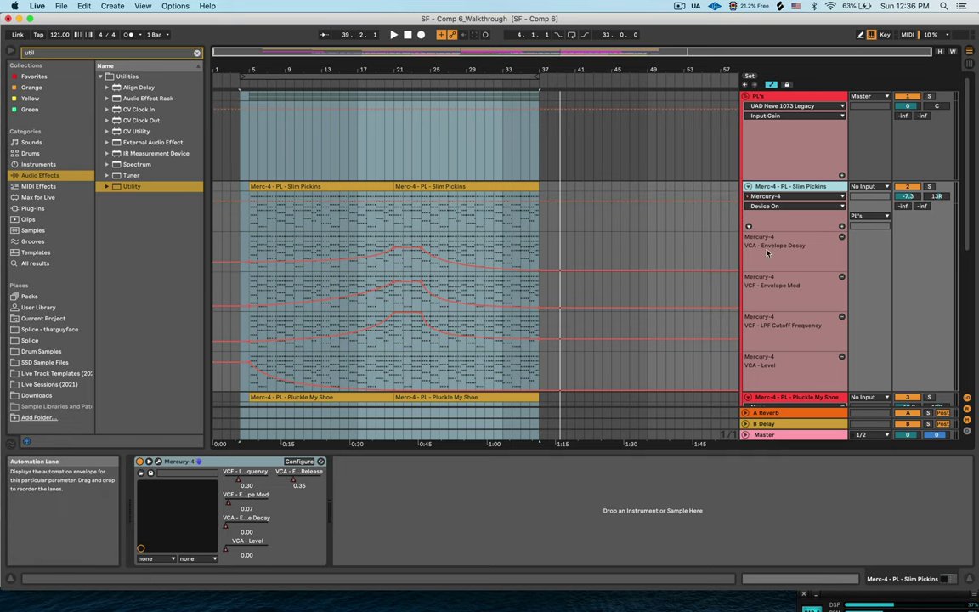
{"action": "left_click", "coordinate": [748, 186]}
Show the PL's group effect chain and inspect the UAD Neve 1073 Legacy and Stardust 201 Tape Echo plug-ins.
{"action": "left_click", "coordinate": [762, 96]}
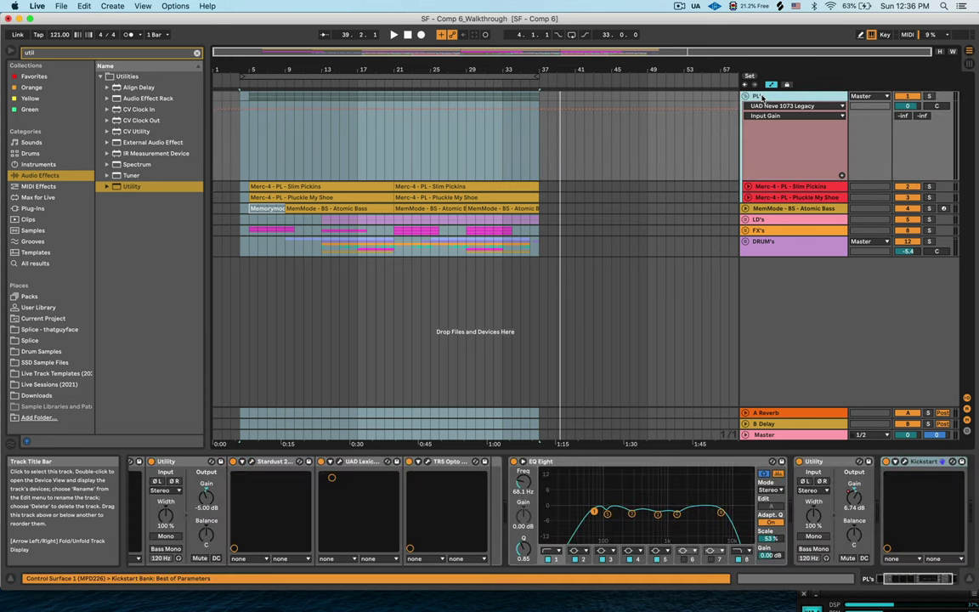
{"action": "scroll", "coordinate": [381, 534], "scroll_direction": "up", "scroll_amount": 2}
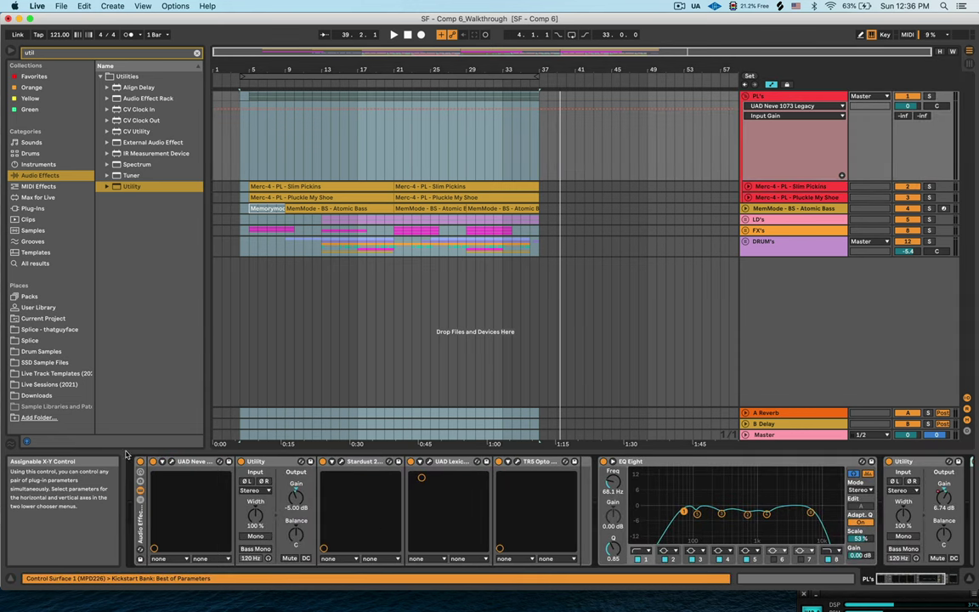
{"action": "left_click", "coordinate": [172, 461]}
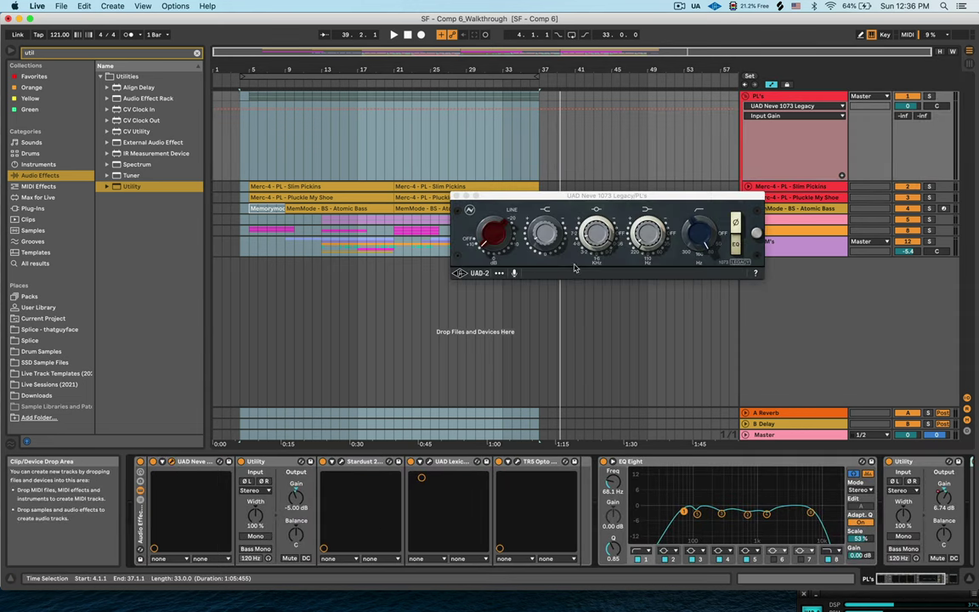
{"action": "left_click", "coordinate": [172, 462]}
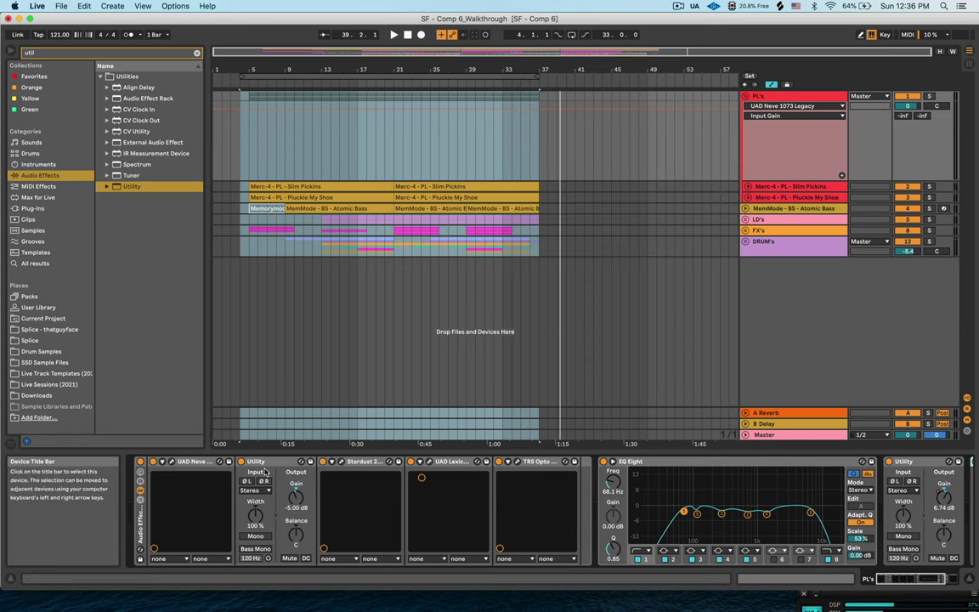
{"action": "left_click", "coordinate": [341, 462]}
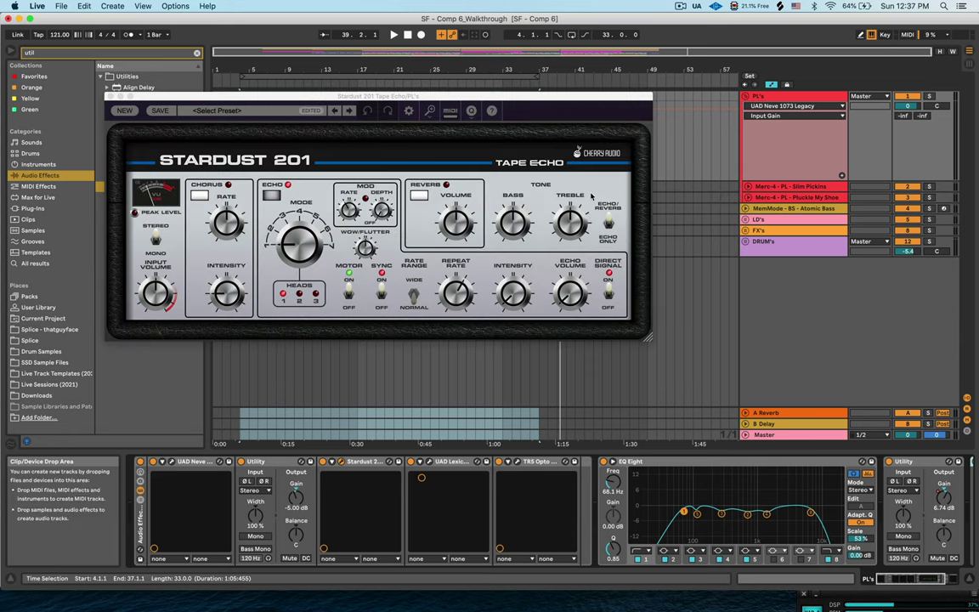
{"action": "left_click", "coordinate": [341, 462]}
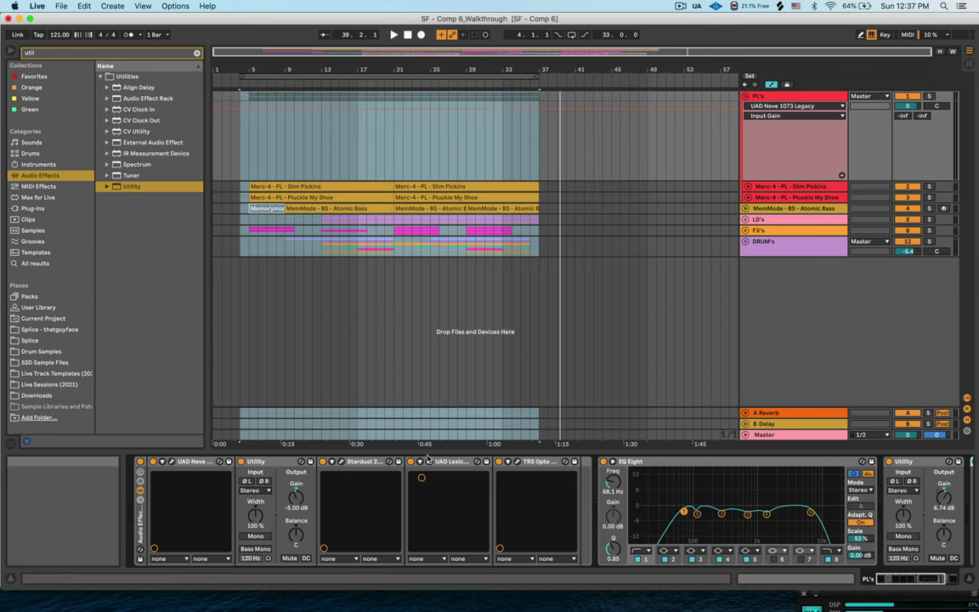
Inspect the UAD Lexicon 224, TR5 Opto Comp and Kickstart plug-ins in the PL's group effect chain.
{"action": "left_click", "coordinate": [428, 461]}
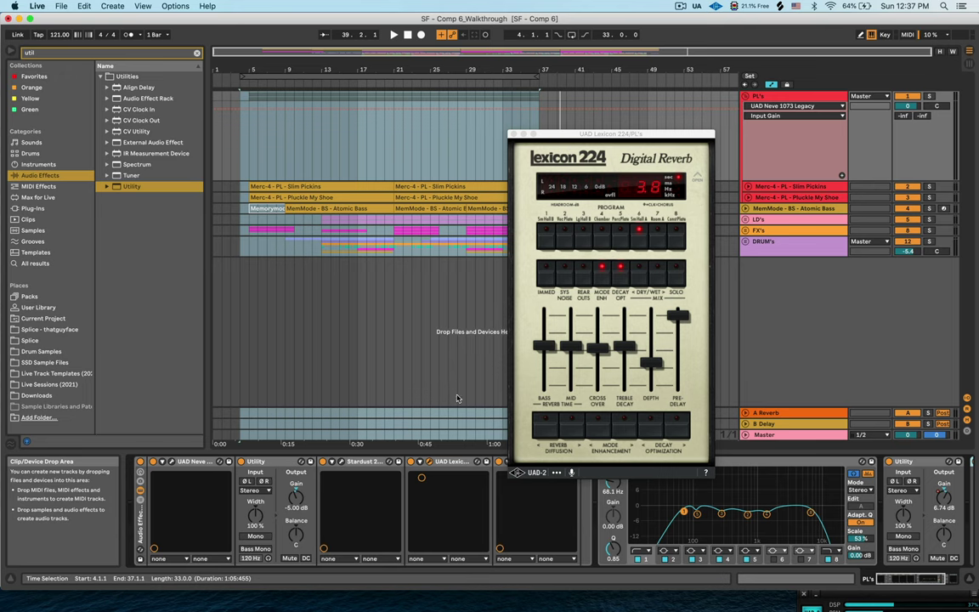
{"action": "left_click", "coordinate": [427, 461]}
{"action": "left_click", "coordinate": [508, 461]}
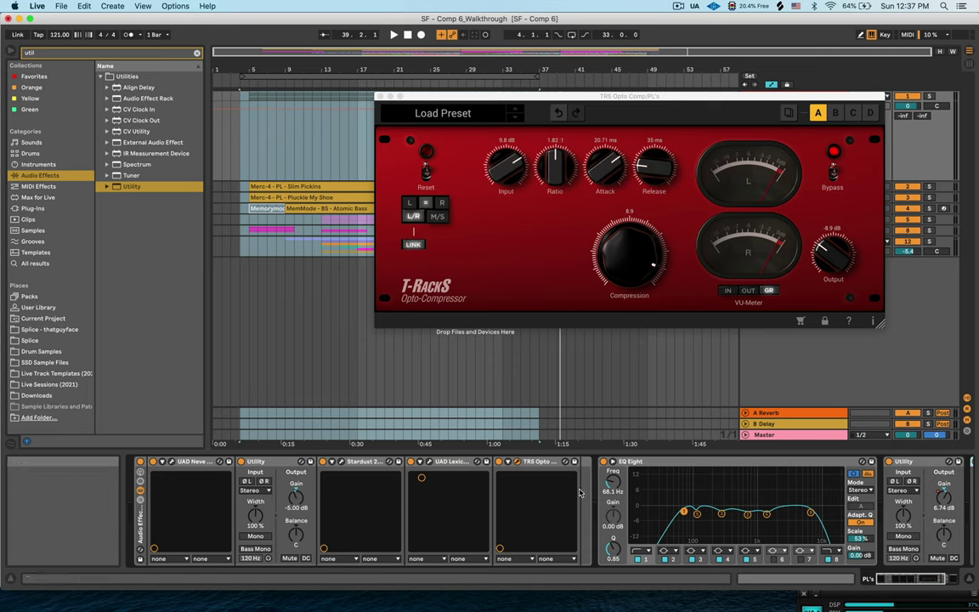
{"action": "scroll", "coordinate": [490, 472], "scroll_direction": "right", "scroll_amount": 5}
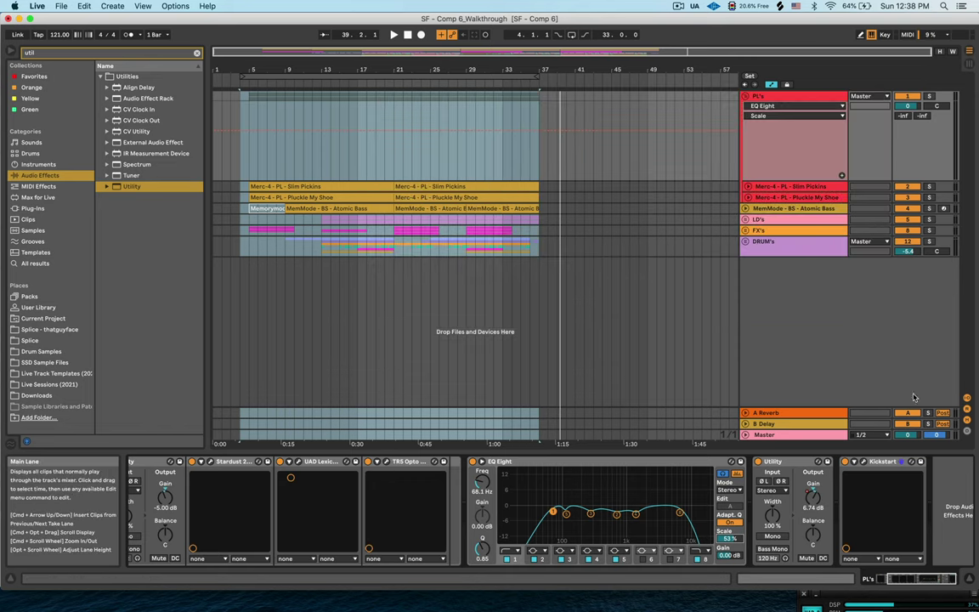
{"action": "left_click", "coordinate": [864, 462]}
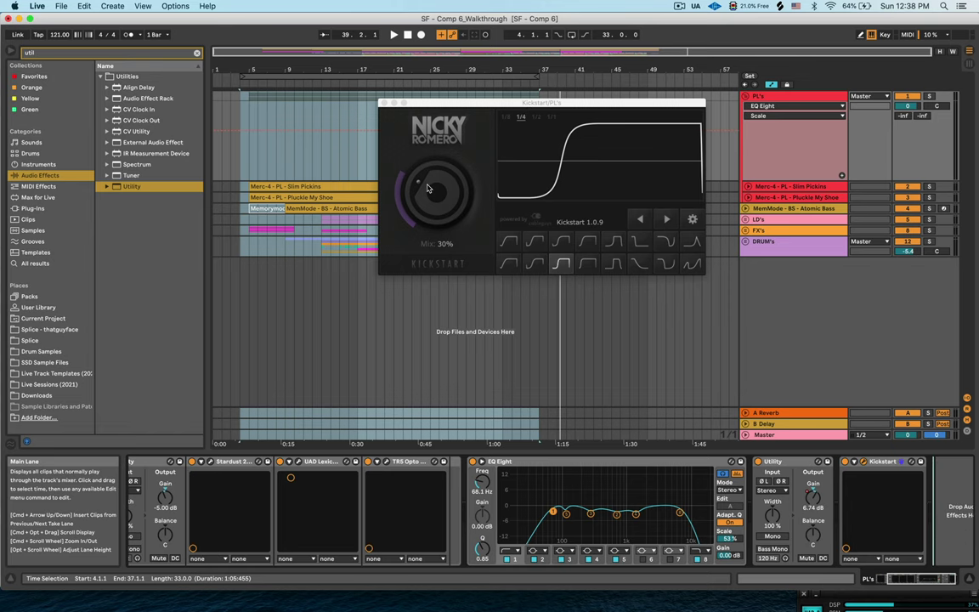
{"action": "left_click", "coordinate": [384, 103]}
Play the arrangement with the PL's group soloed and watch the automated Mercury-4 controls on the Slim Pickins track.
{"action": "key", "text": "space"}
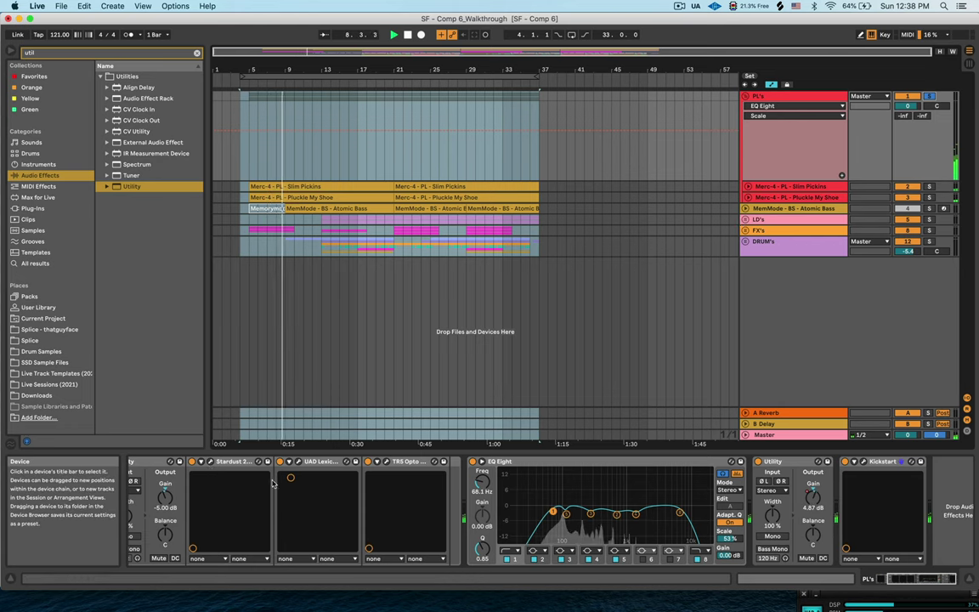
{"action": "scroll", "coordinate": [272, 483], "scroll_direction": "left", "scroll_amount": 3}
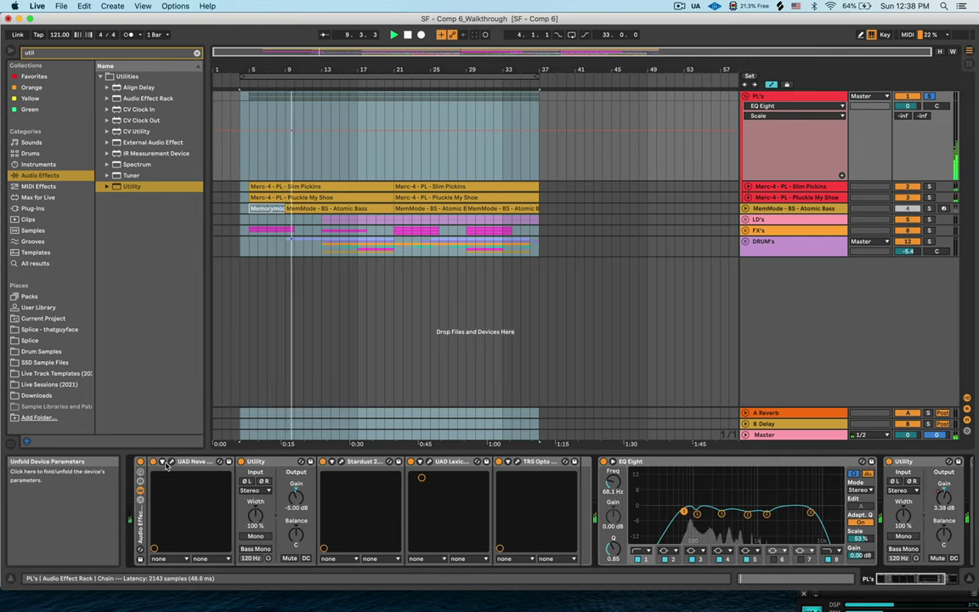
{"action": "left_click", "coordinate": [786, 185]}
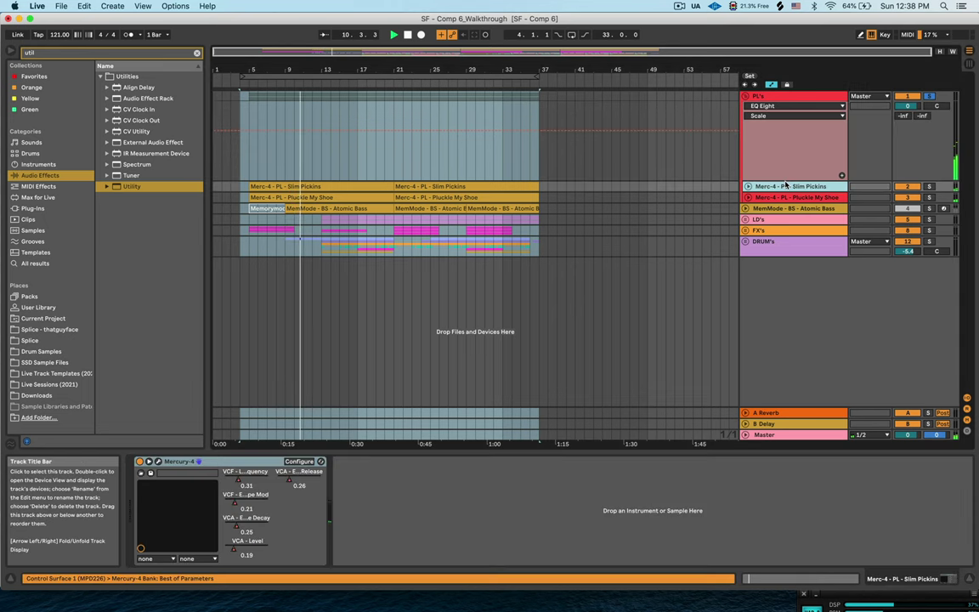
{"action": "left_click", "coordinate": [158, 463]}
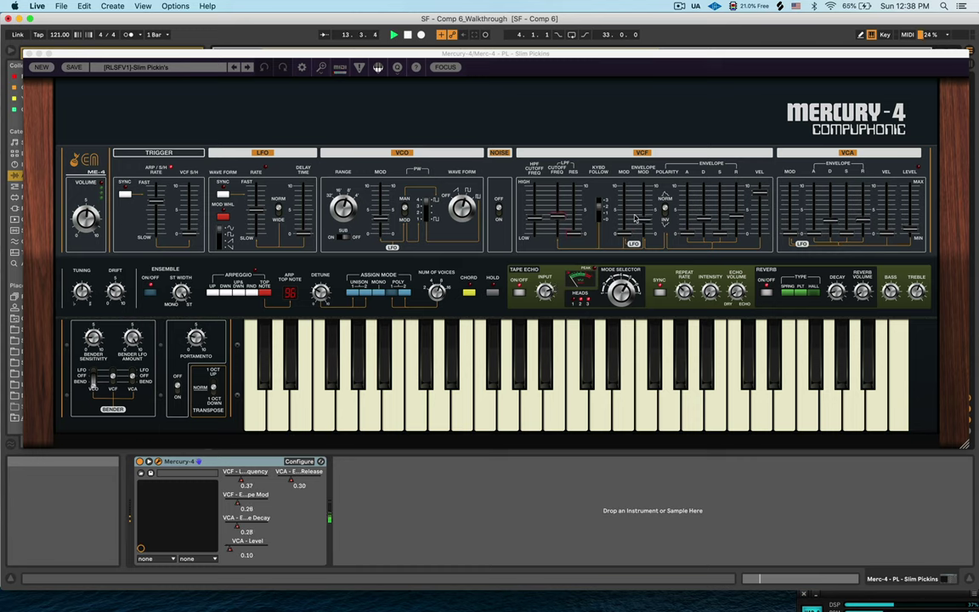
{"action": "mouse_move", "coordinate": [641, 222]}
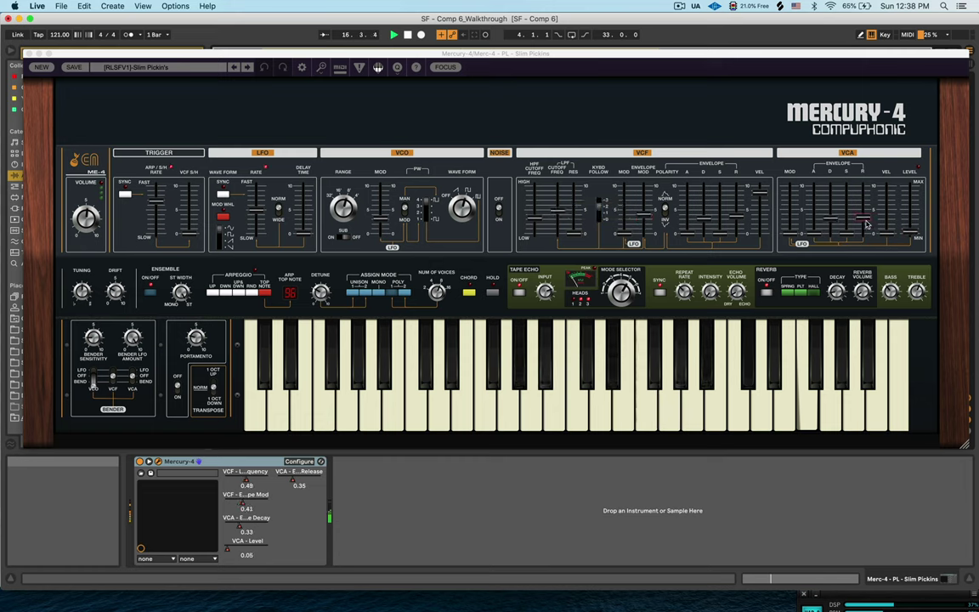
{"action": "mouse_move", "coordinate": [837, 222]}
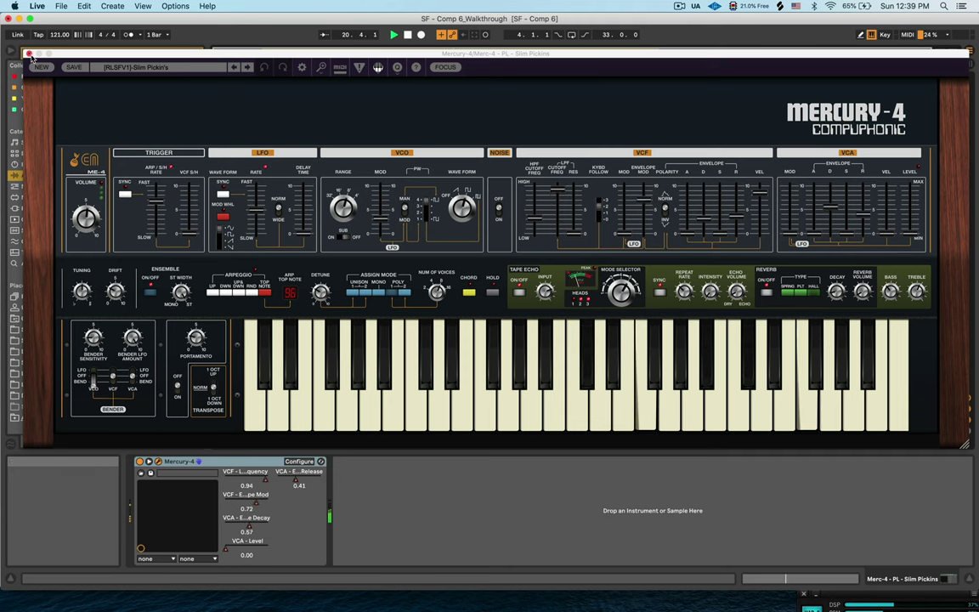
{"action": "key", "text": "super+alt+p"}
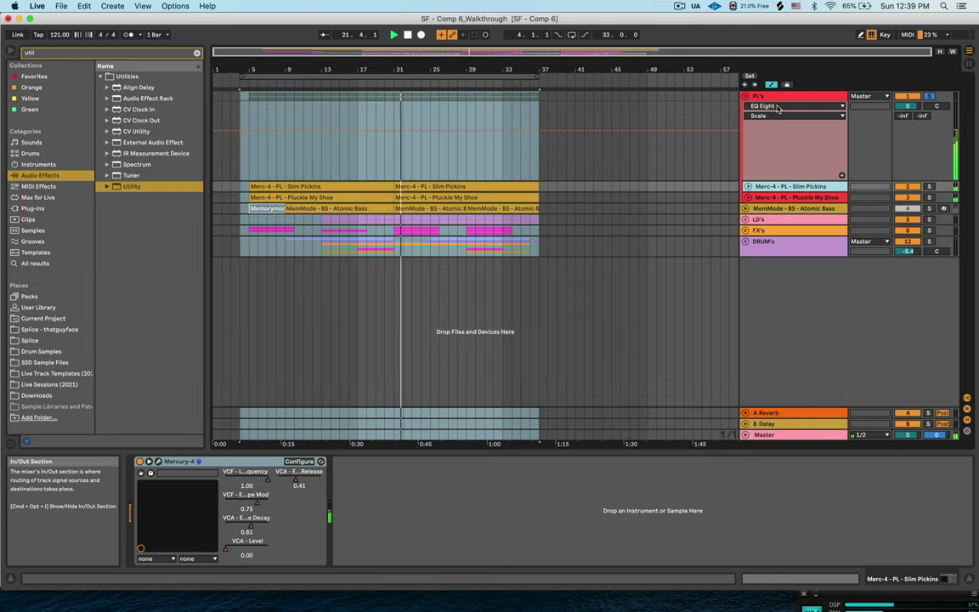
Inspect the Mercury-4 plug-in on the Pluckle My Shoe track while the arrangement plays, and close its window.
{"action": "left_click", "coordinate": [759, 197]}
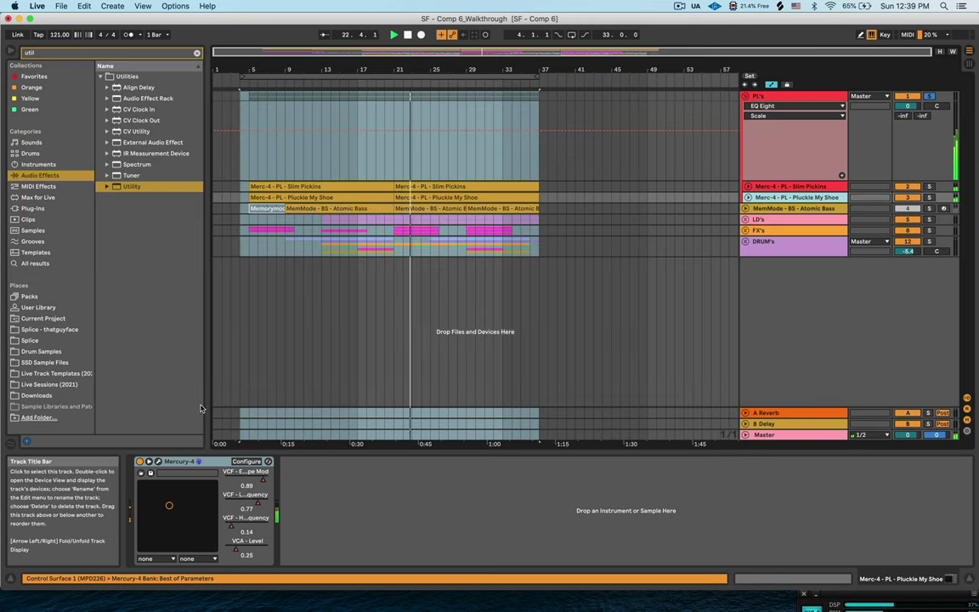
{"action": "left_click", "coordinate": [158, 461]}
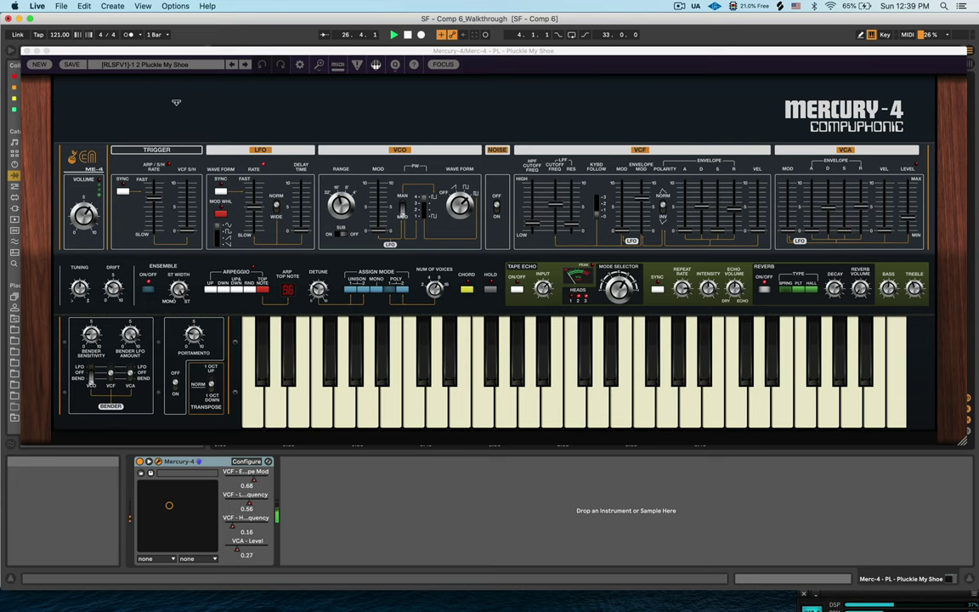
{"action": "left_click", "coordinate": [26, 51]}
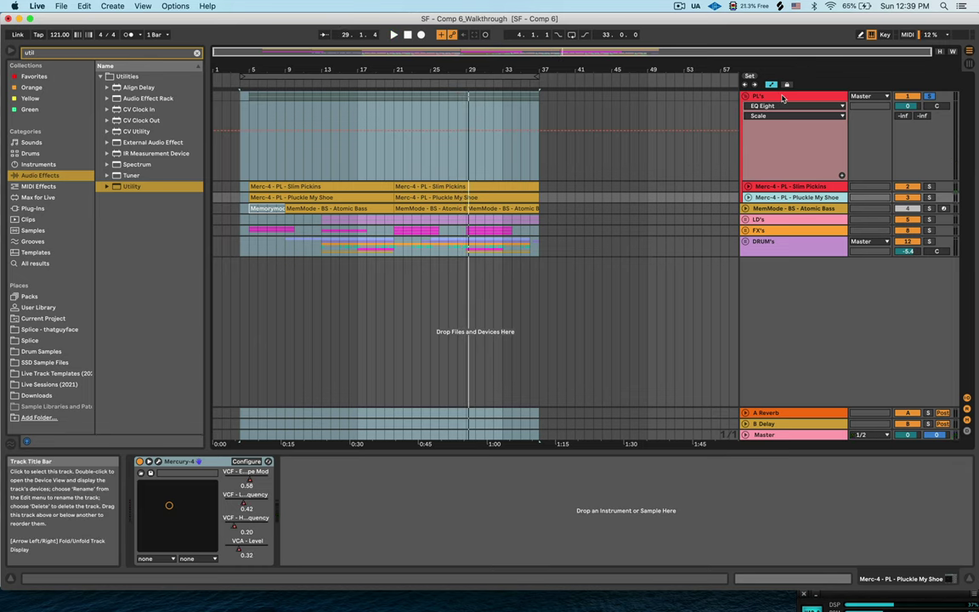
Play the soloed PL's group from bar 9, bypassing and re-enabling its Audio Effect Rack twice to compare the sound.
{"action": "left_click", "coordinate": [783, 98]}
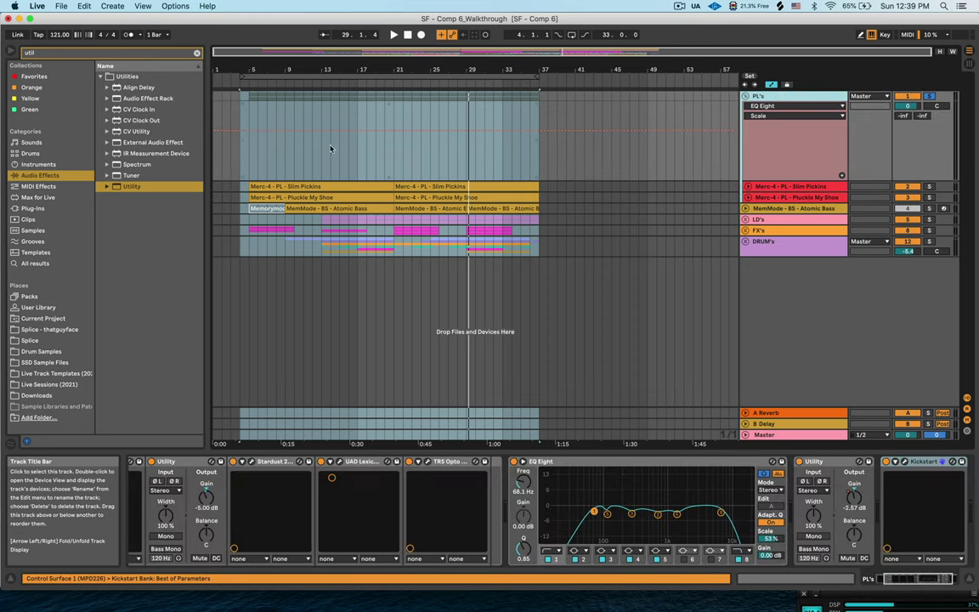
{"action": "left_click", "coordinate": [286, 159]}
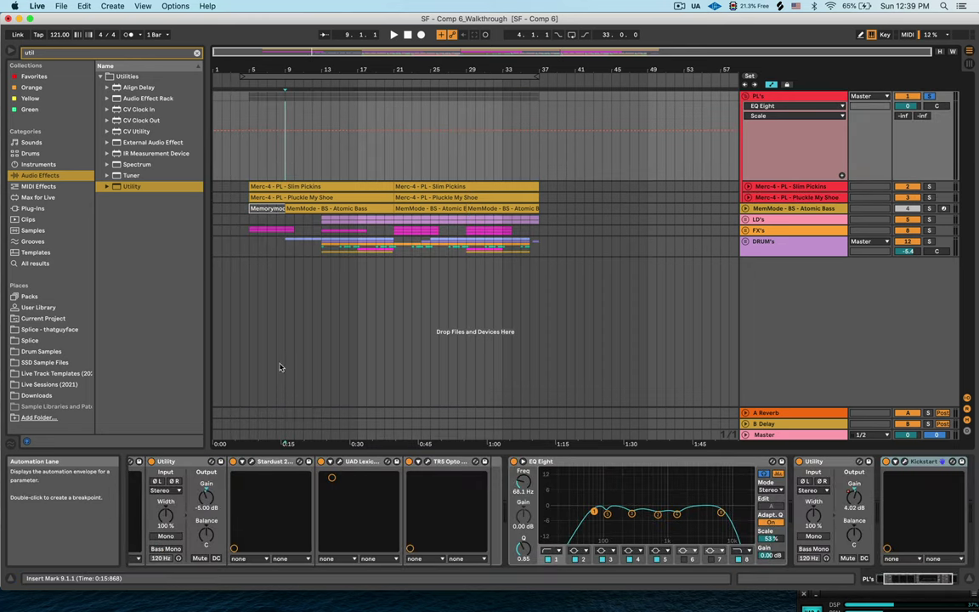
{"action": "scroll", "coordinate": [334, 483], "scroll_direction": "left", "scroll_amount": 2}
{"action": "key", "text": "space"}
{"action": "left_click", "coordinate": [139, 460]}
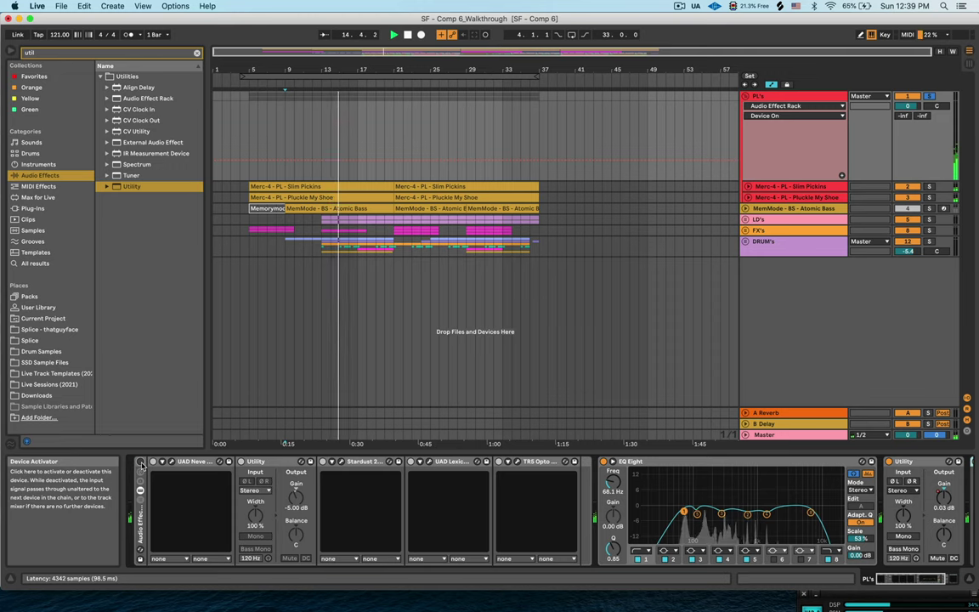
{"action": "left_click", "coordinate": [141, 461]}
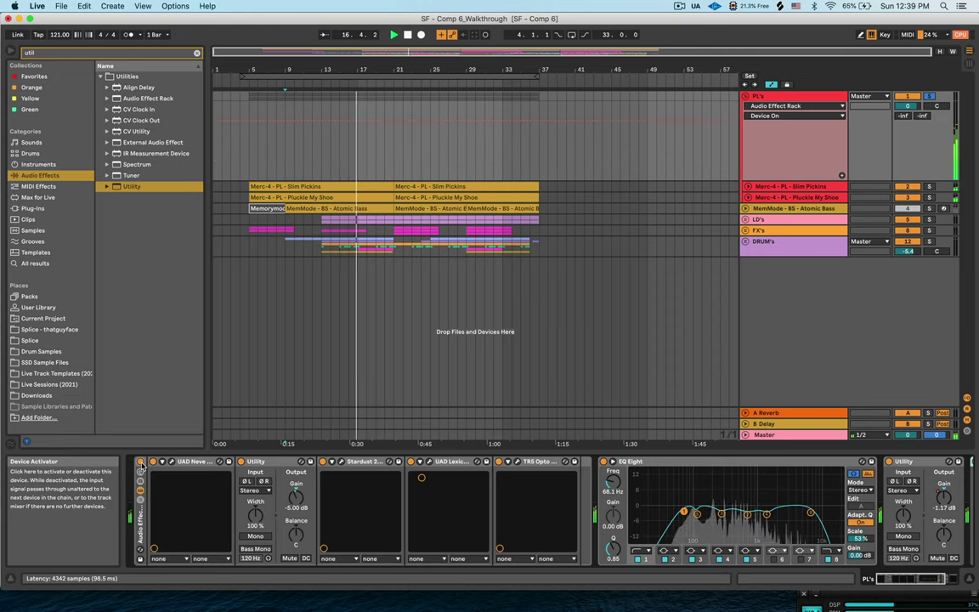
{"action": "left_click", "coordinate": [141, 462]}
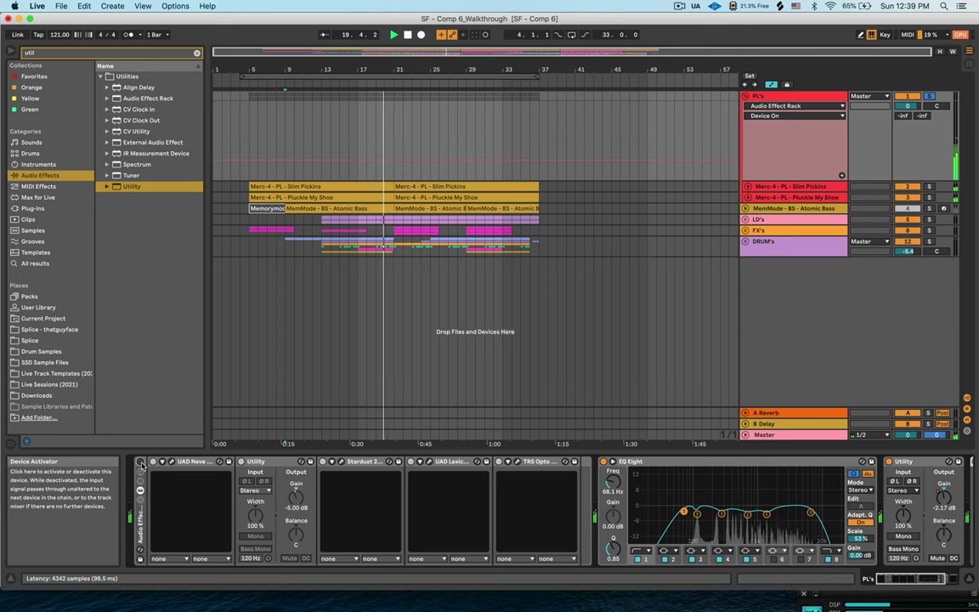
{"action": "left_click", "coordinate": [141, 463]}
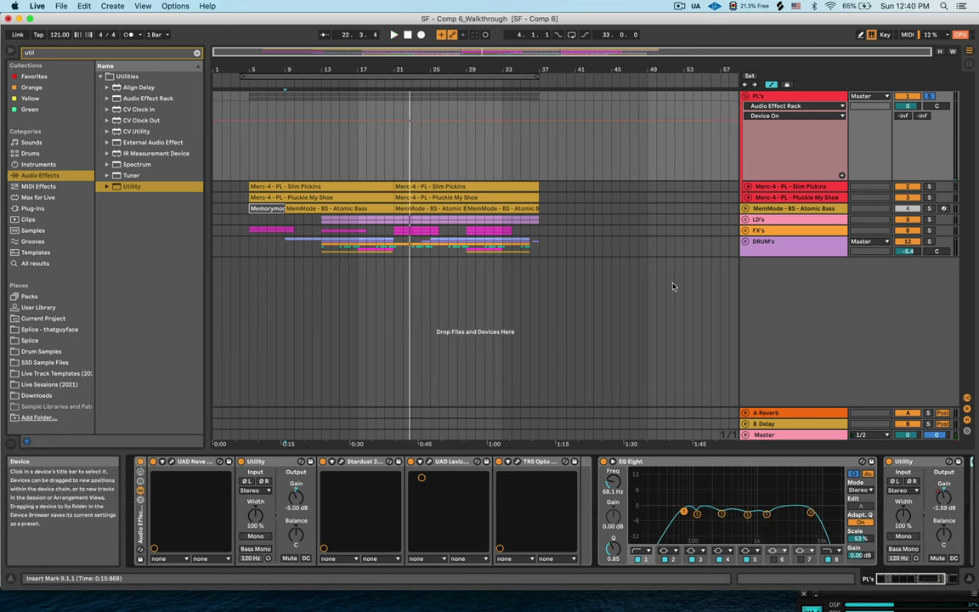
Fold the PL's group, unfold the Atomic Bass track and inspect its Memorymode plug-in.
{"action": "left_click", "coordinate": [745, 97]}
{"action": "left_click", "coordinate": [745, 108]}
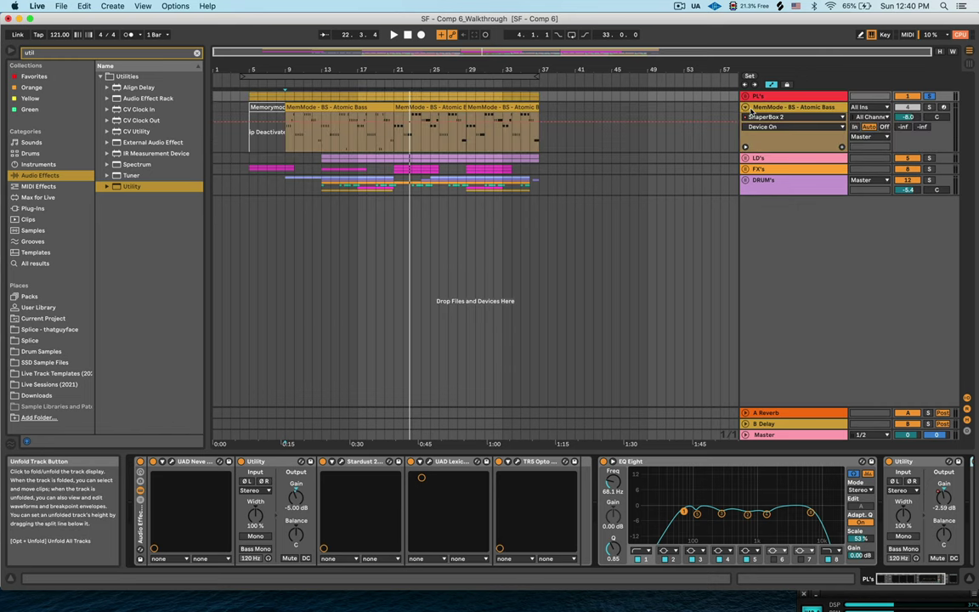
{"action": "left_click", "coordinate": [775, 118]}
{"action": "left_click", "coordinate": [768, 134]}
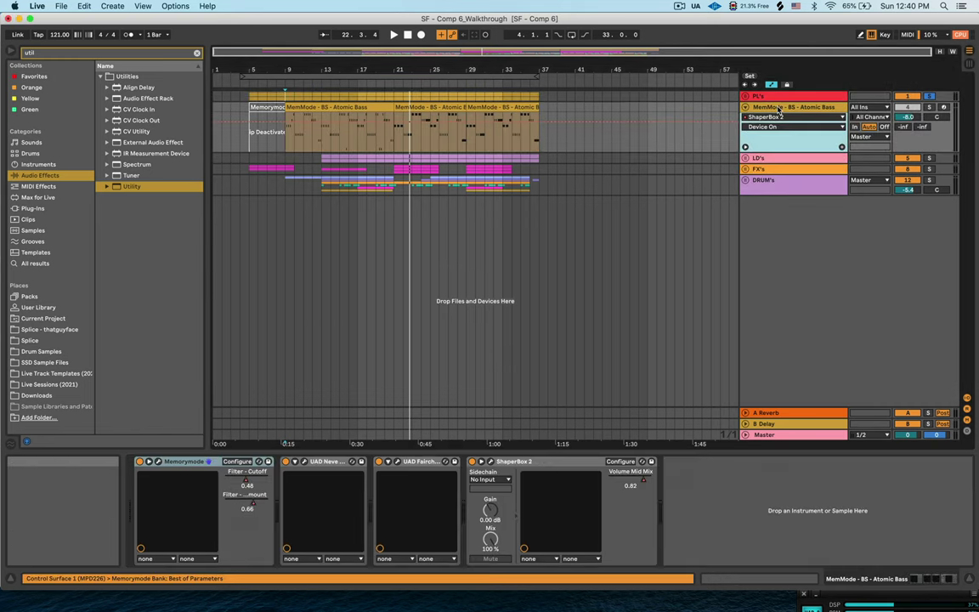
{"action": "left_click", "coordinate": [158, 462]}
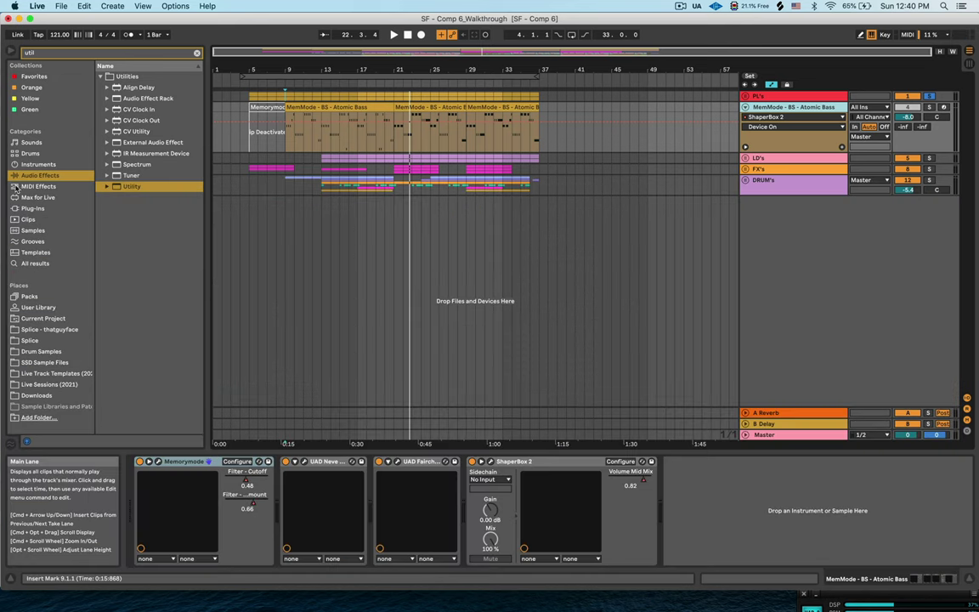
{"action": "left_click", "coordinate": [12, 185]}
Unfold the Atomic Bass track's Memorymode and ShaperBox 2 automation lanes and play the arrangement with that track soloed.
{"action": "left_click", "coordinate": [745, 118]}
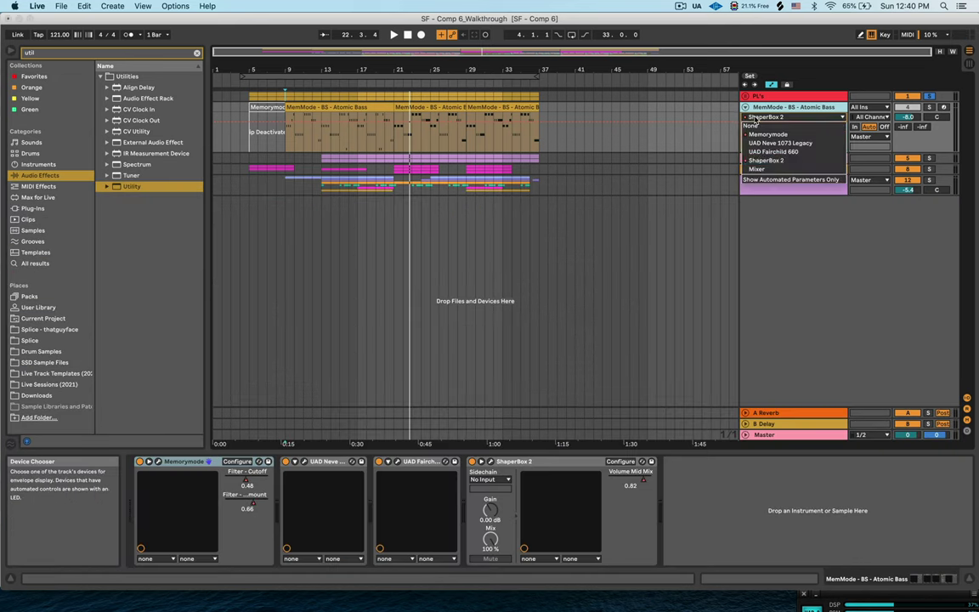
{"action": "left_click", "coordinate": [759, 137]}
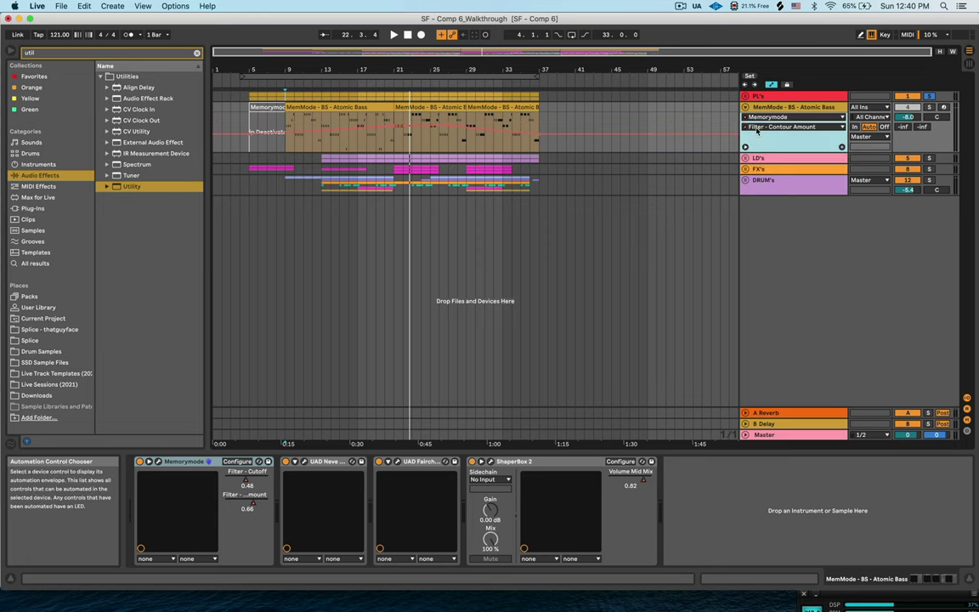
{"action": "left_click", "coordinate": [745, 147]}
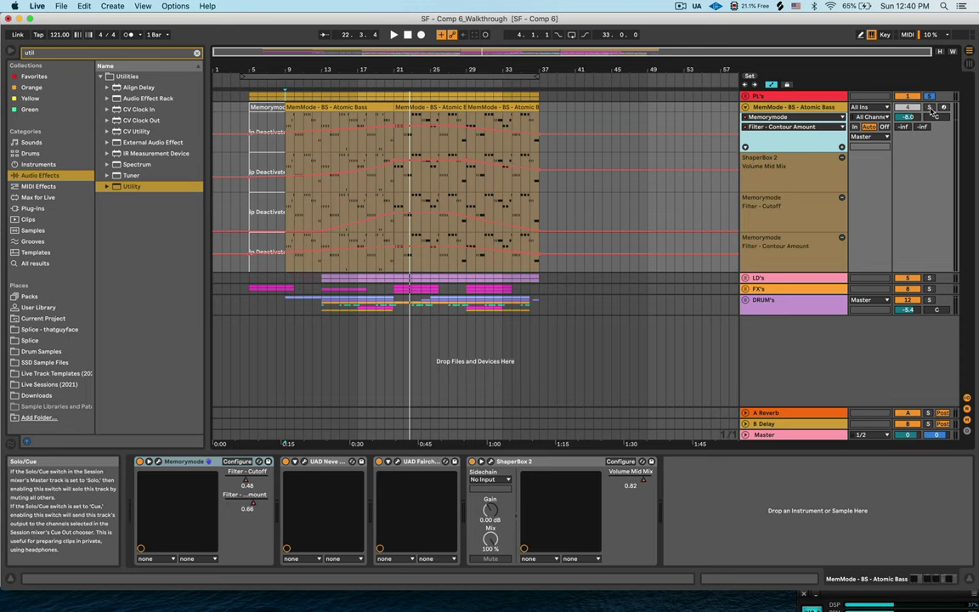
{"action": "key", "text": "space"}
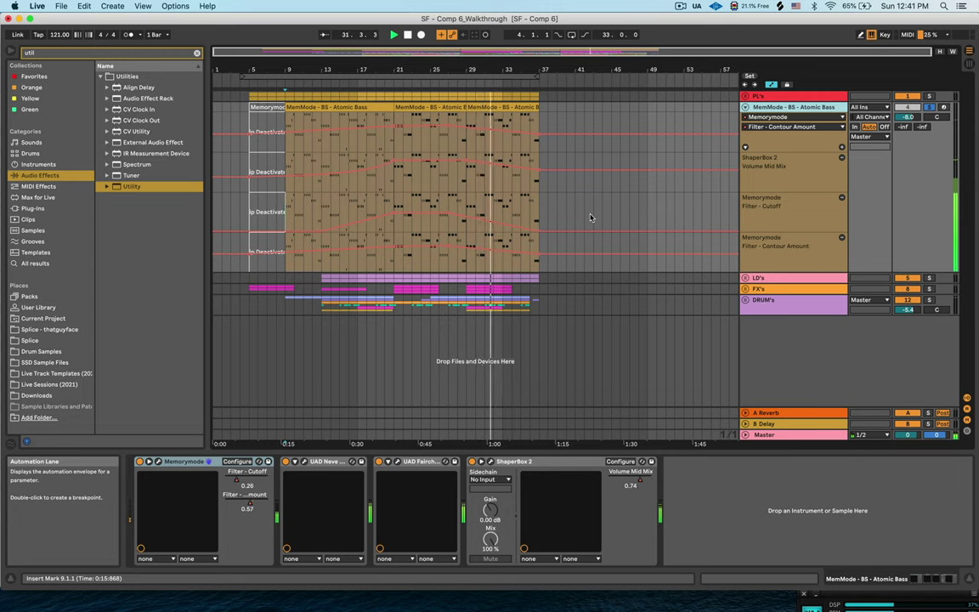
{"action": "key", "text": "space"}
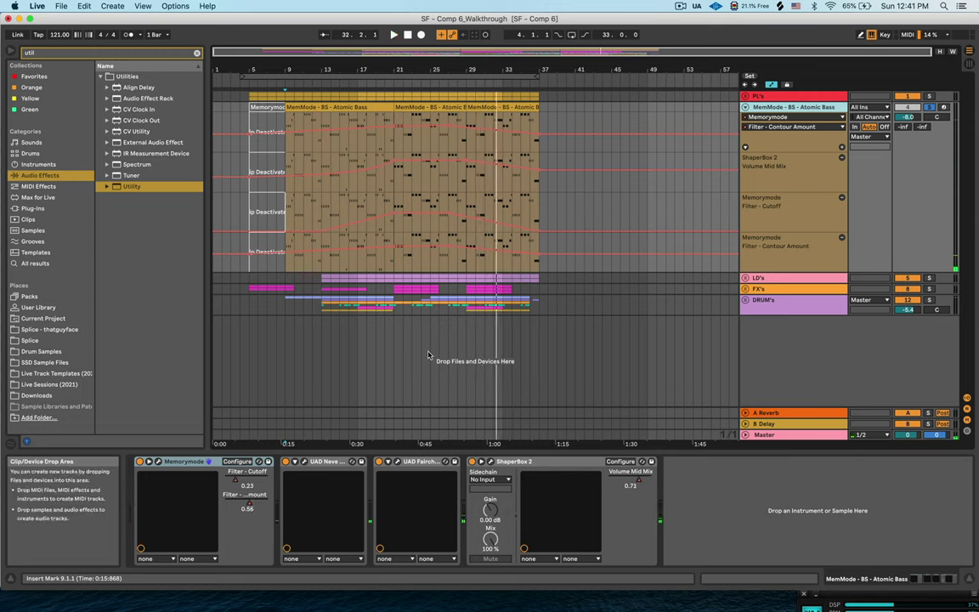
Inspect the UAD Neve 1073 Legacy, UAD Fairchild 660 and ShaperBox 2 plug-ins on the Atomic Bass track, and close their windows.
{"action": "left_click", "coordinate": [303, 462]}
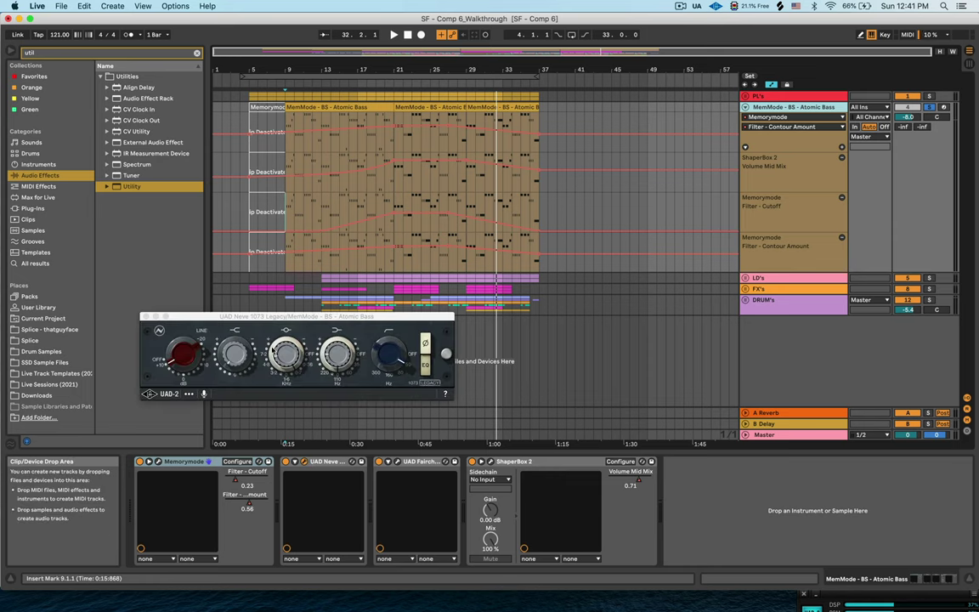
{"action": "left_click", "coordinate": [399, 461]}
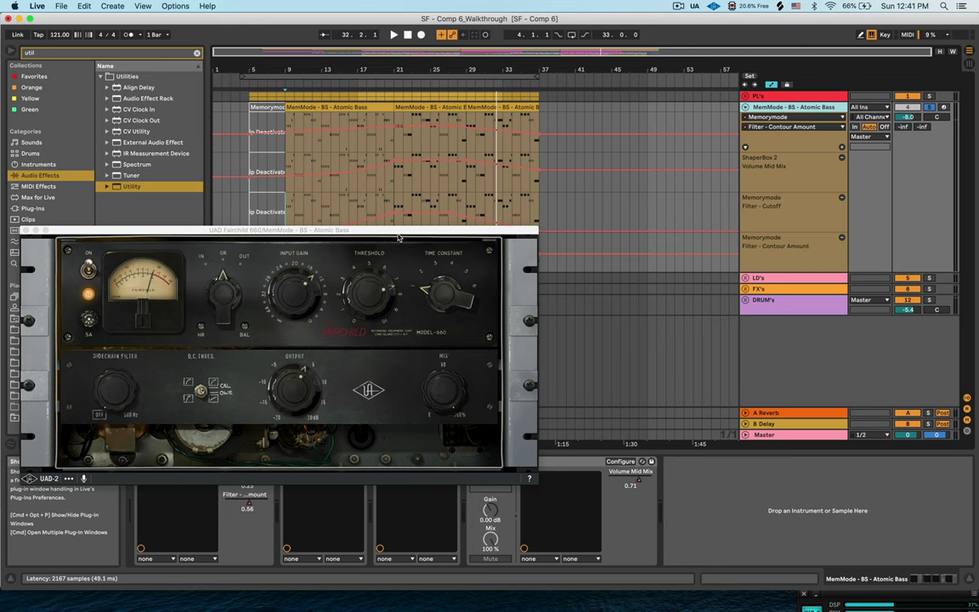
{"action": "left_click_drag", "start_coordinate": [399, 238], "coordinate": [805, 161]}
{"action": "left_click", "coordinate": [539, 462]}
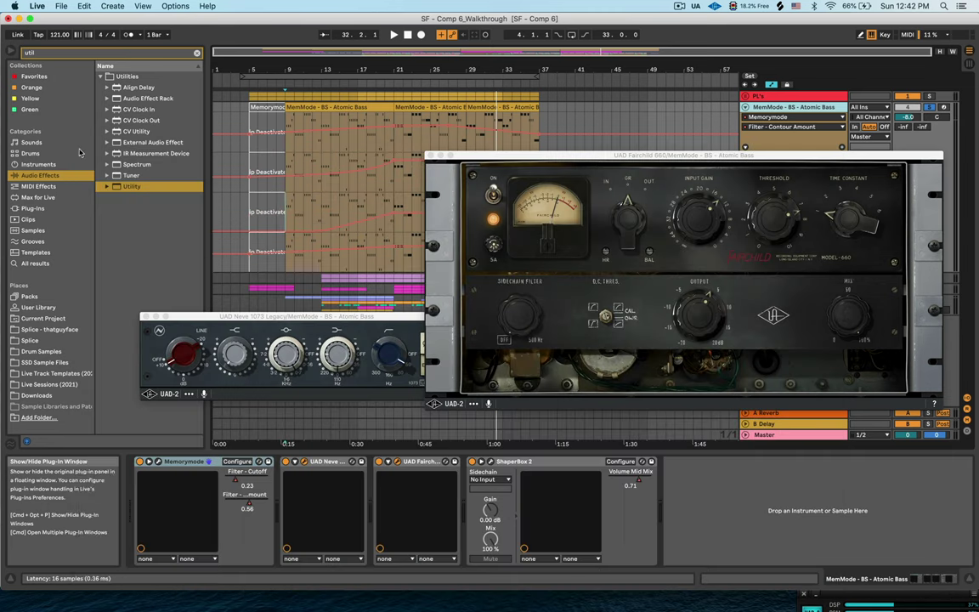
{"action": "left_click", "coordinate": [82, 149]}
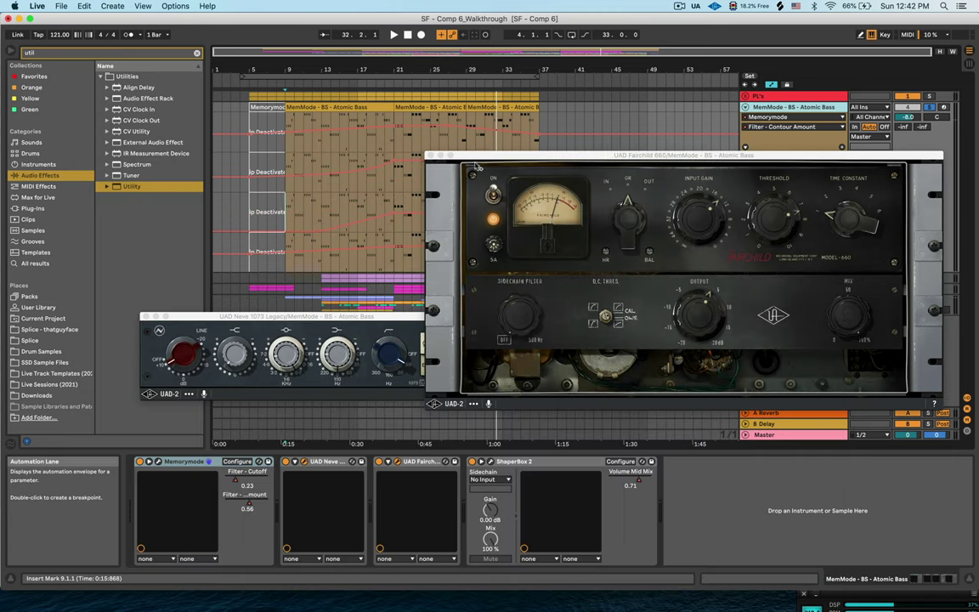
{"action": "left_click", "coordinate": [431, 157]}
{"action": "key", "text": "super+alt+p"}
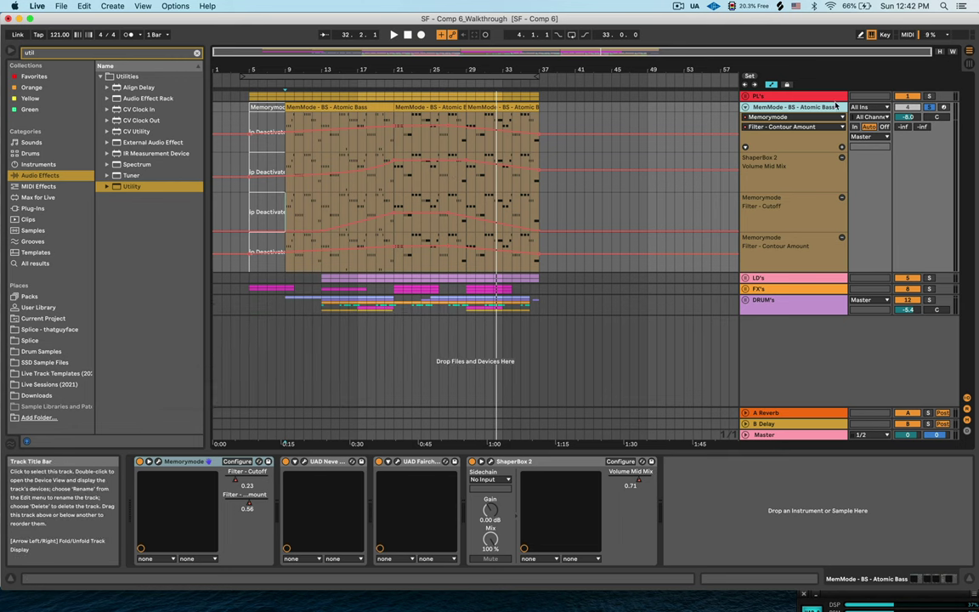
Fold the Atomic Bass track, unfold the LD's group and inspect the PS-20 plug-in on the Beam Me Up track.
{"action": "left_click", "coordinate": [751, 97]}
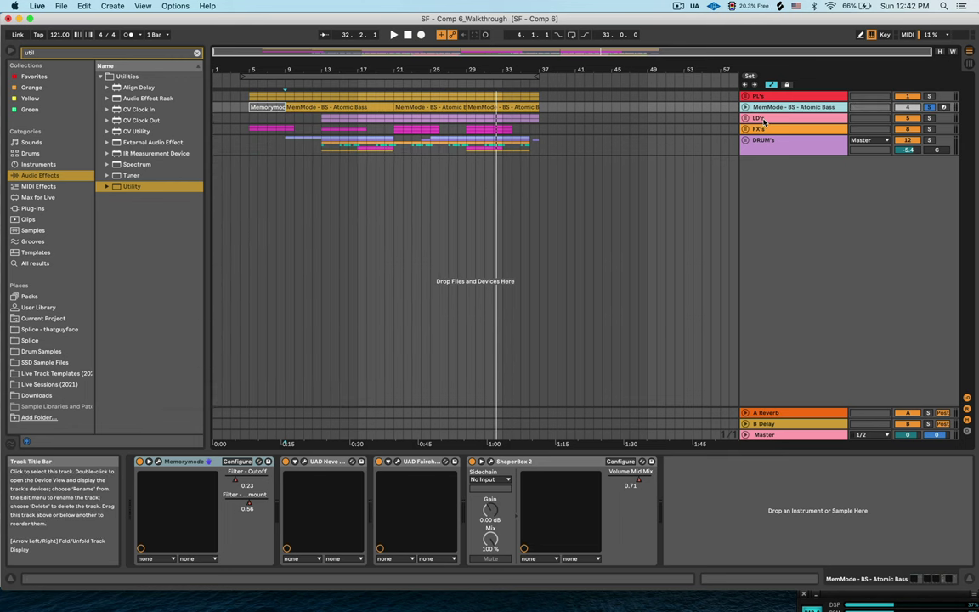
{"action": "left_click", "coordinate": [749, 120]}
{"action": "left_click", "coordinate": [746, 119]}
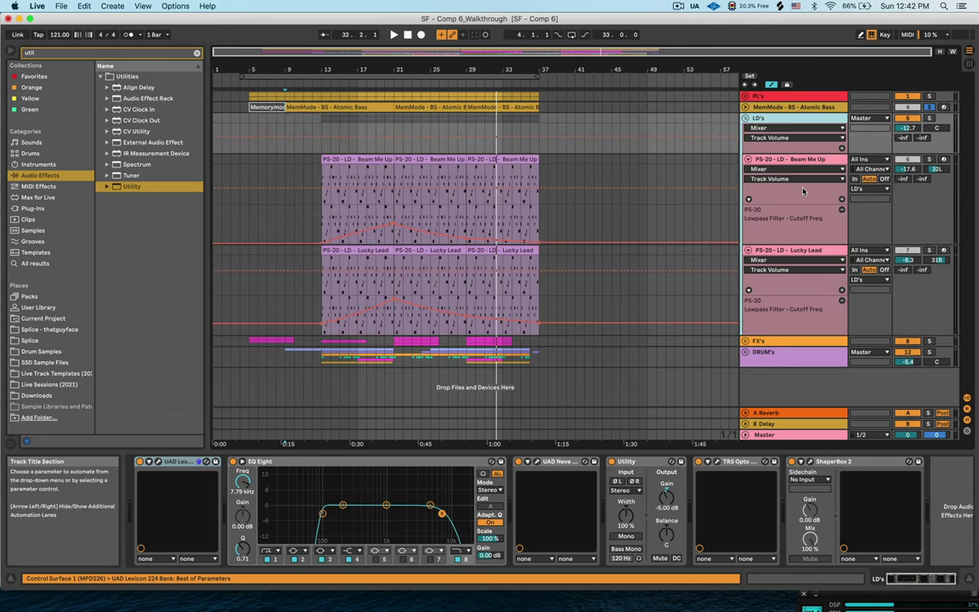
{"action": "left_click", "coordinate": [790, 162]}
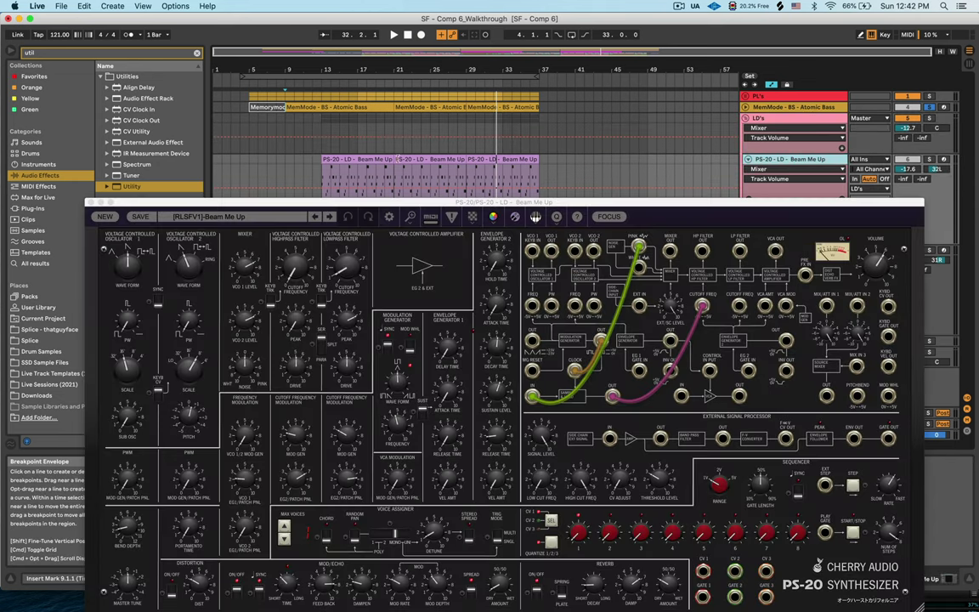
{"action": "left_click_drag", "start_coordinate": [95, 206], "coordinate": [99, 134]}
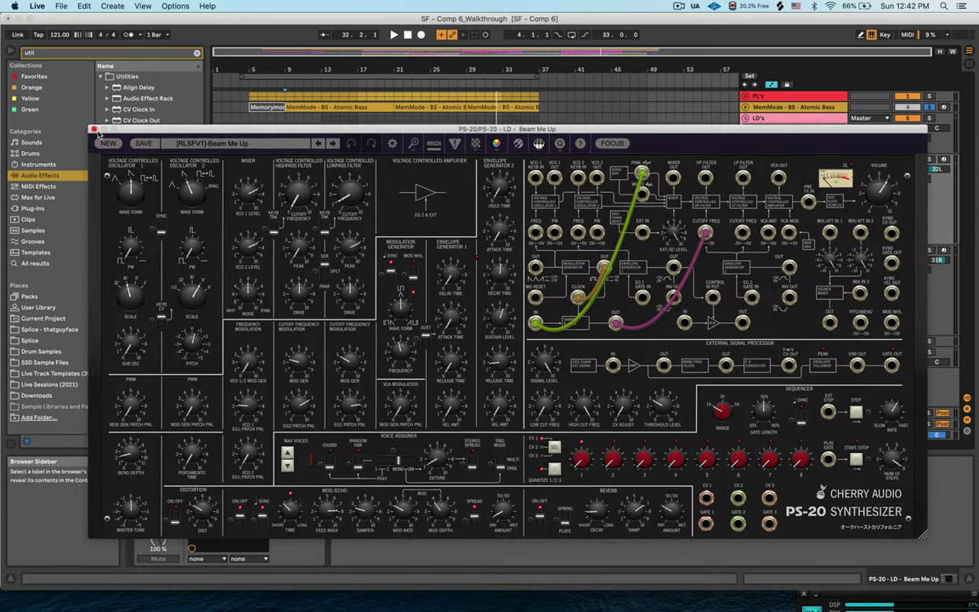
{"action": "left_click", "coordinate": [95, 130]}
Inspect the PS-20 plug-in on the Lucky Lead track and close its window.
{"action": "key", "text": "Down"}
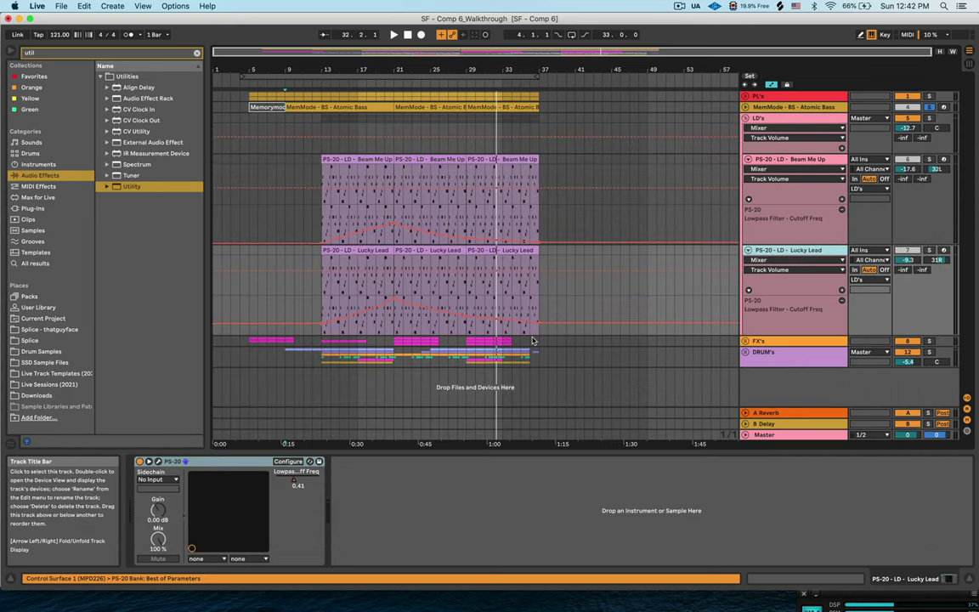
{"action": "left_click", "coordinate": [165, 462]}
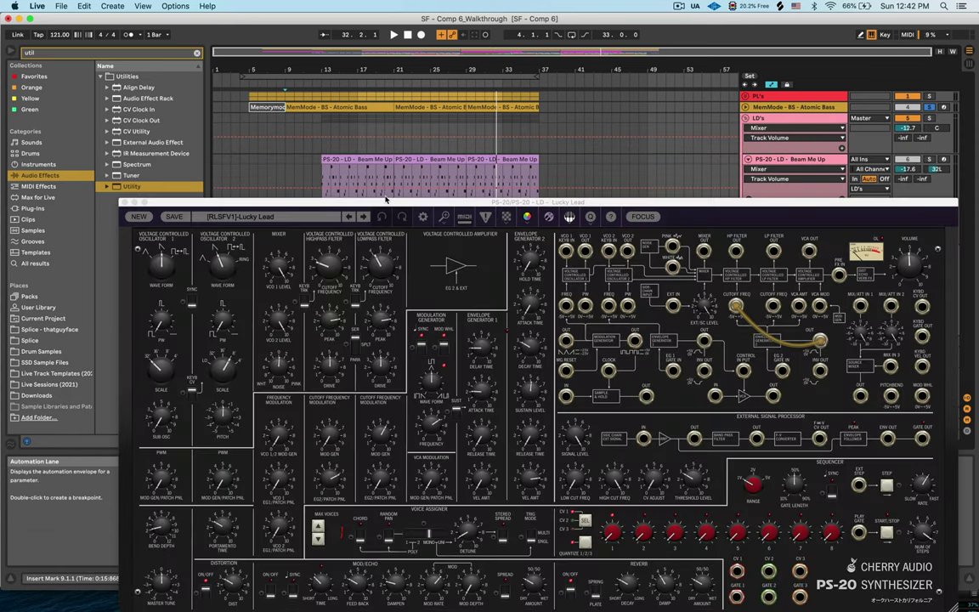
{"action": "left_click_drag", "start_coordinate": [384, 204], "coordinate": [374, 109]}
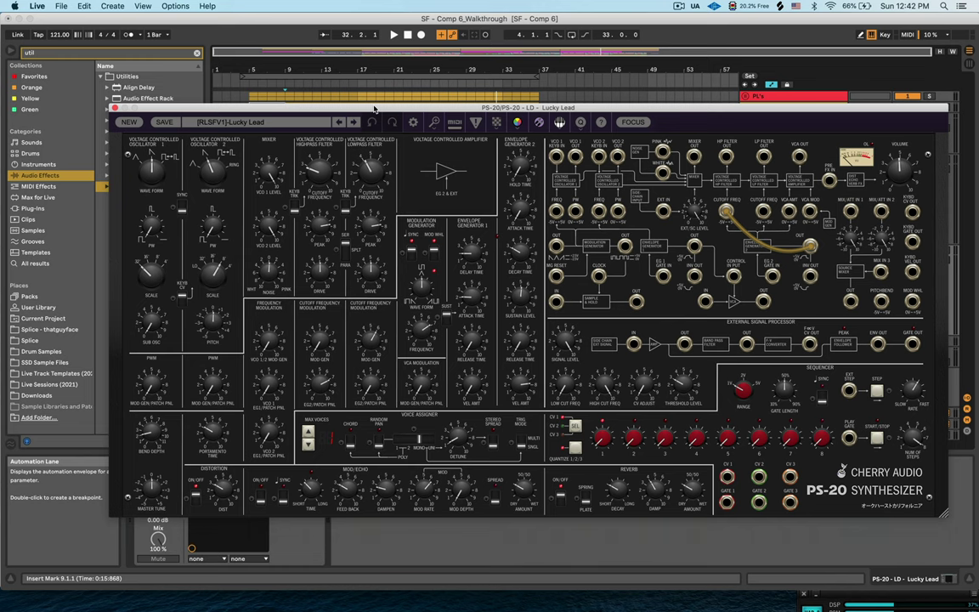
{"action": "key", "text": "super+alt+p"}
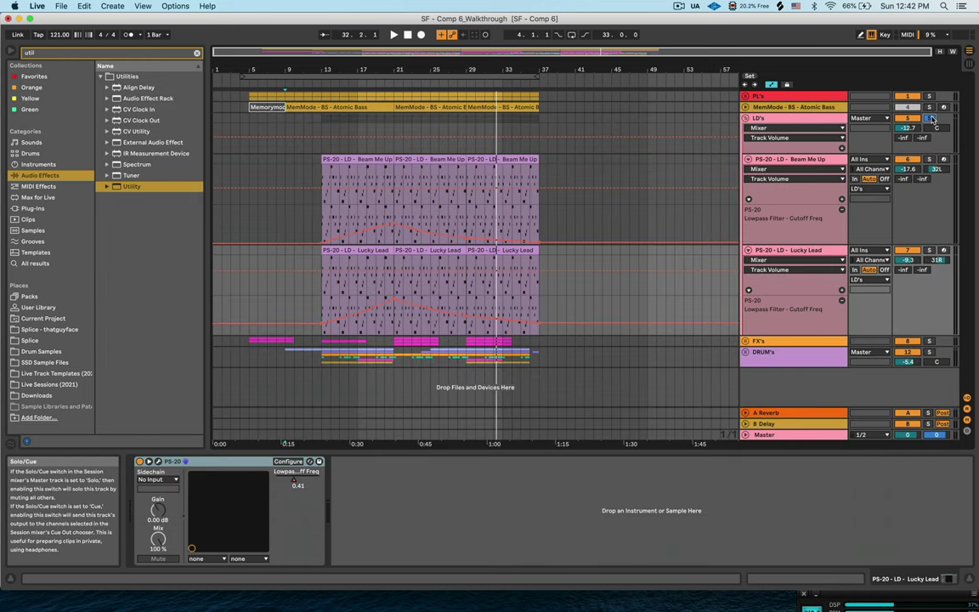
Play the arrangement from bar 13 with the LD's group soloed and show the group's effect chain.
{"action": "left_click", "coordinate": [320, 167]}
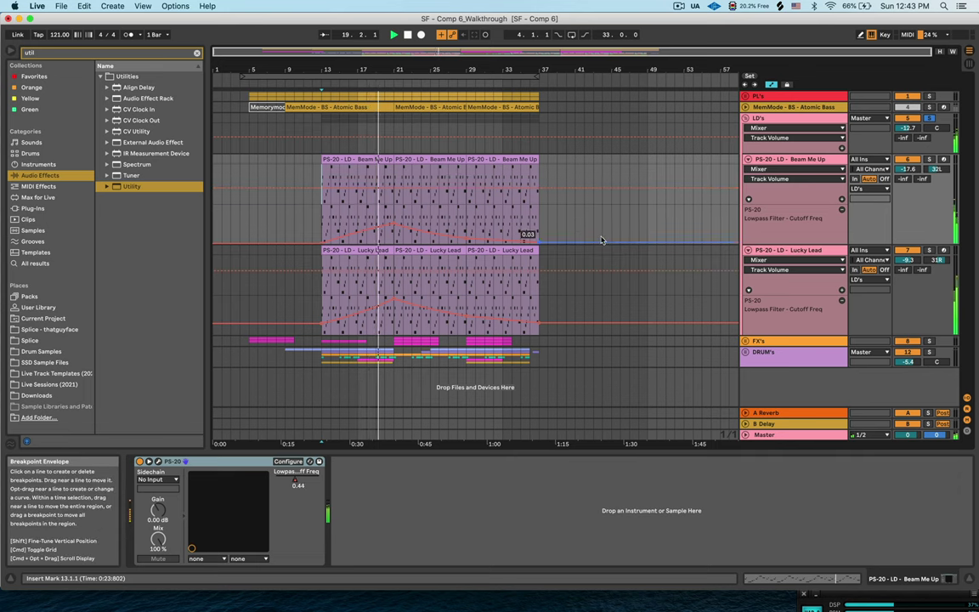
{"action": "left_click", "coordinate": [798, 119]}
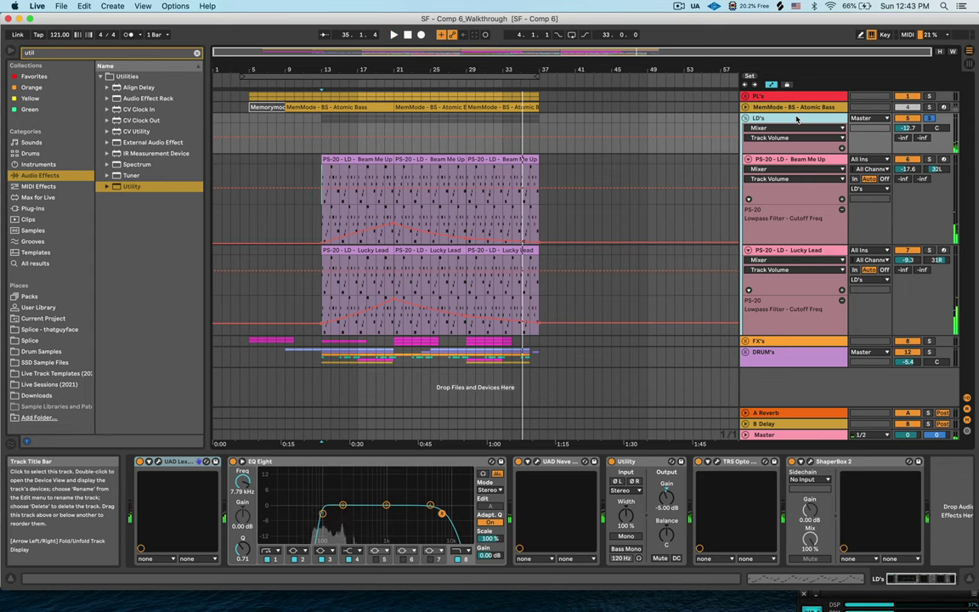
Fold the Beam Me Up and Lucky Lead tracks and open the UAD Lexicon 224 in the LD's group effect chain.
{"action": "left_click", "coordinate": [773, 169]}
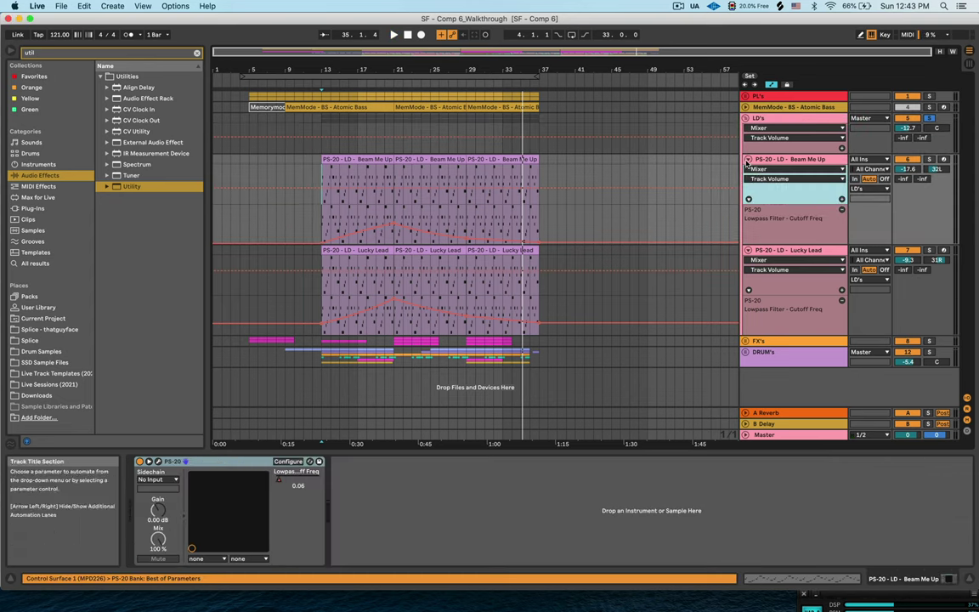
{"action": "left_click", "coordinate": [748, 159]}
{"action": "left_click", "coordinate": [676, 159]}
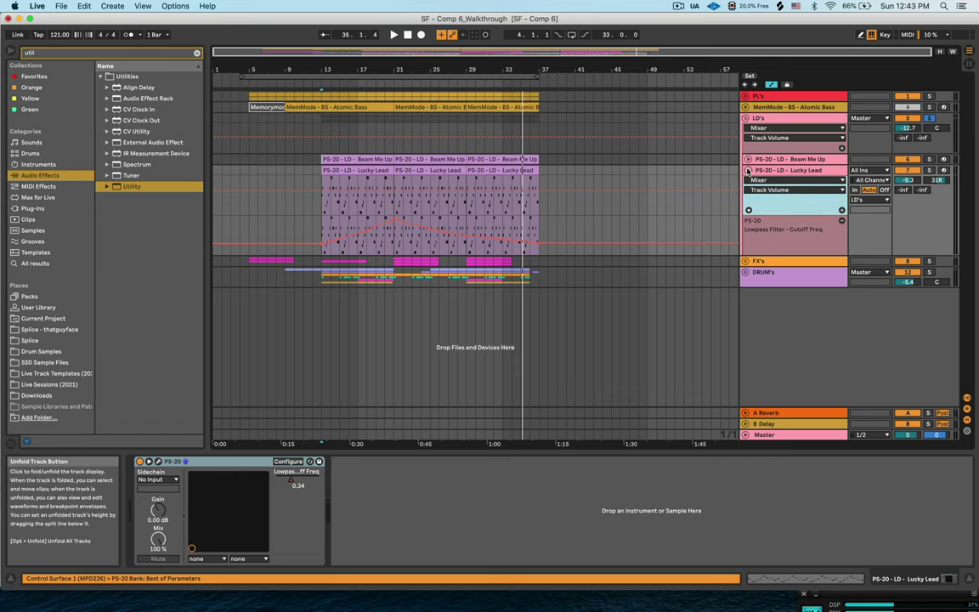
{"action": "left_click", "coordinate": [522, 355]}
{"action": "left_click", "coordinate": [155, 462]}
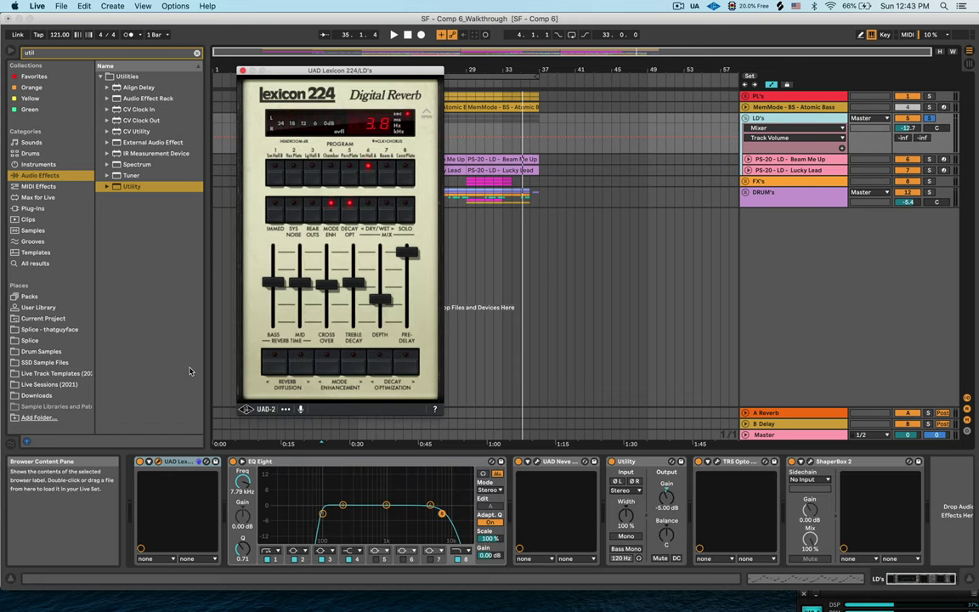
Inspect the UAD Neve 1073, TR5 Opto Comp and ShaperBox 2 beside the Lexicon 224 on the LD's group and hide all plug-in windows.
{"action": "left_click_drag", "start_coordinate": [363, 72], "coordinate": [174, 22]}
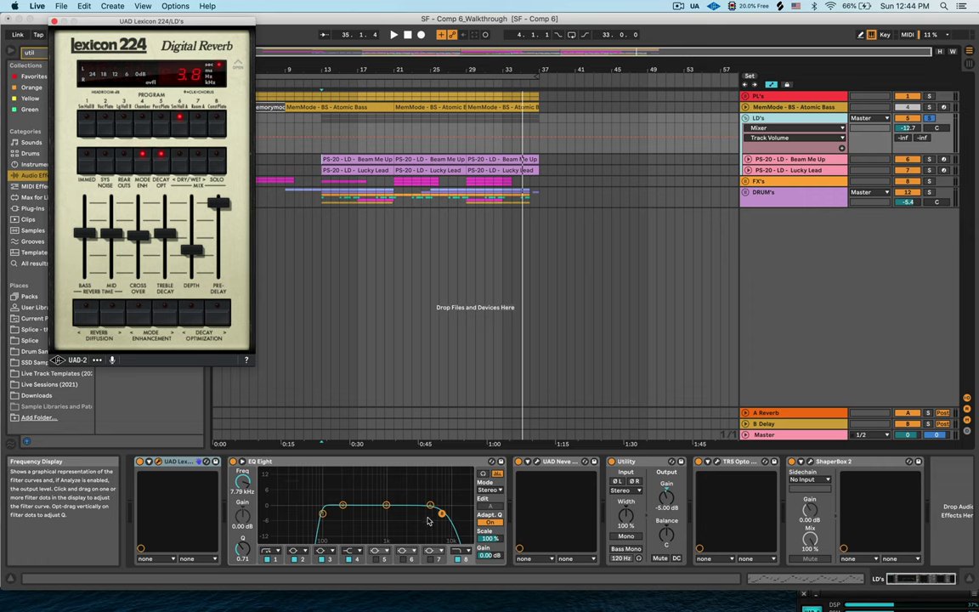
{"action": "left_click", "coordinate": [535, 461]}
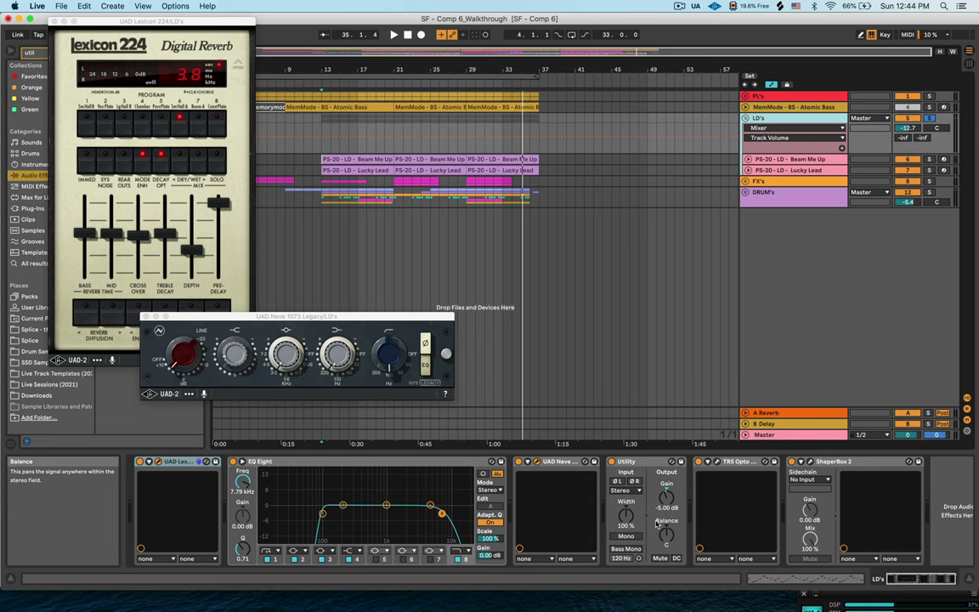
{"action": "left_click", "coordinate": [716, 462]}
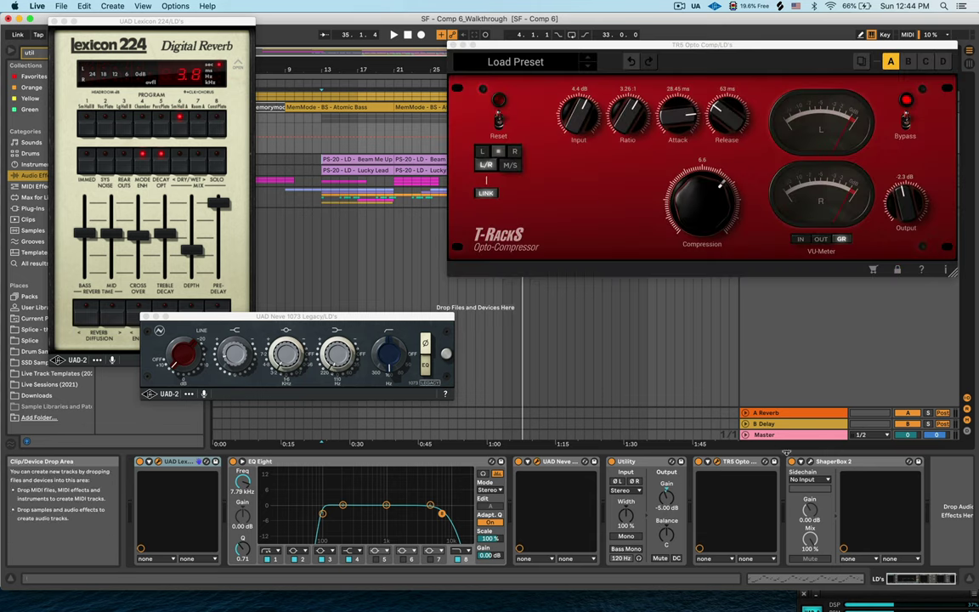
{"action": "left_click", "coordinate": [908, 462]}
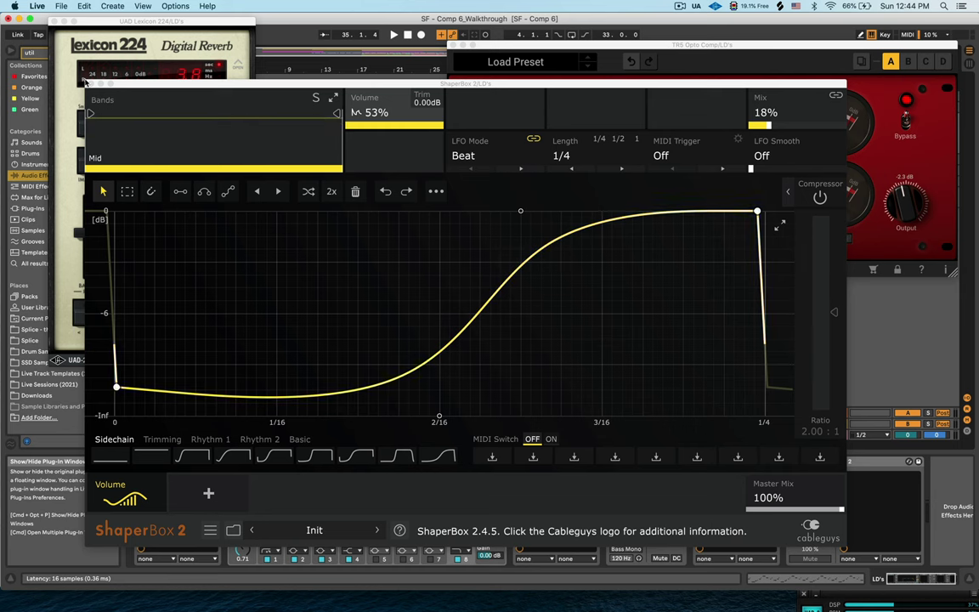
{"action": "key", "text": "super+alt+p"}
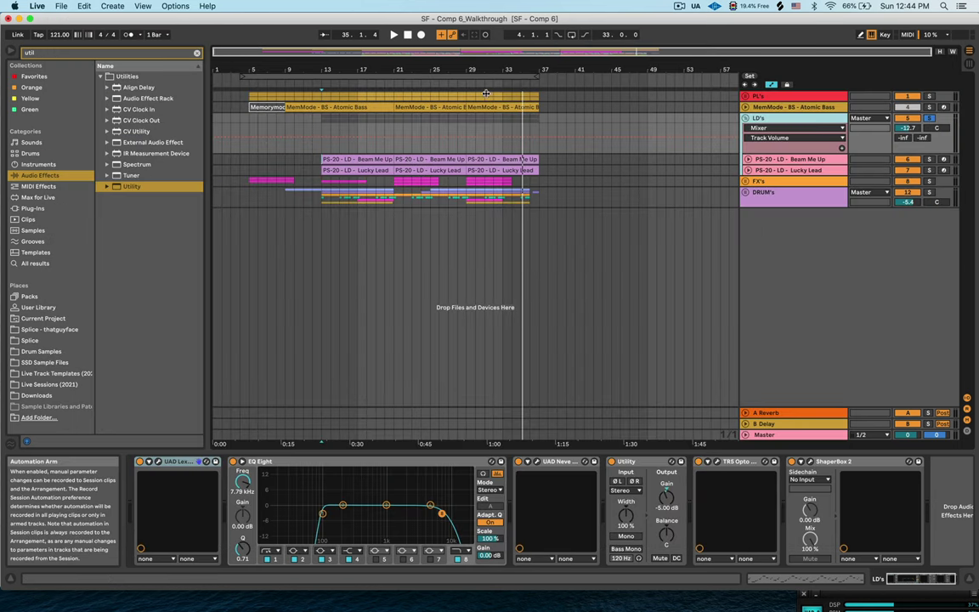
Play the soloed LD's group from bar 13 and switch ShaperBox 2 off and back on to compare the sound.
{"action": "left_click", "coordinate": [322, 148]}
{"action": "key", "text": "space"}
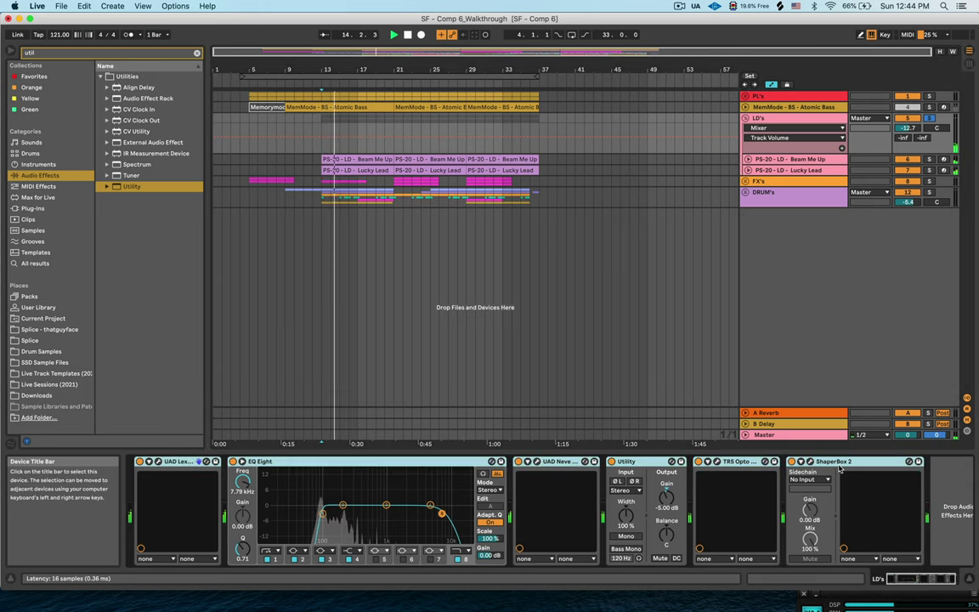
{"action": "left_click", "coordinate": [793, 461]}
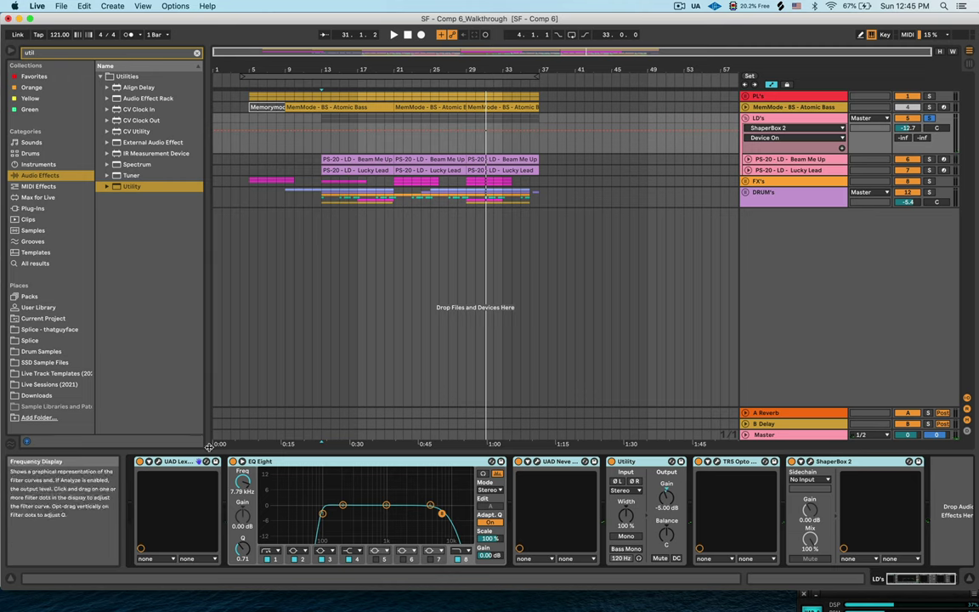
Fold the LD's group, unfold the FX's group and show its tracks' device chains and the group's Track Volume automation.
{"action": "left_click", "coordinate": [745, 117]}
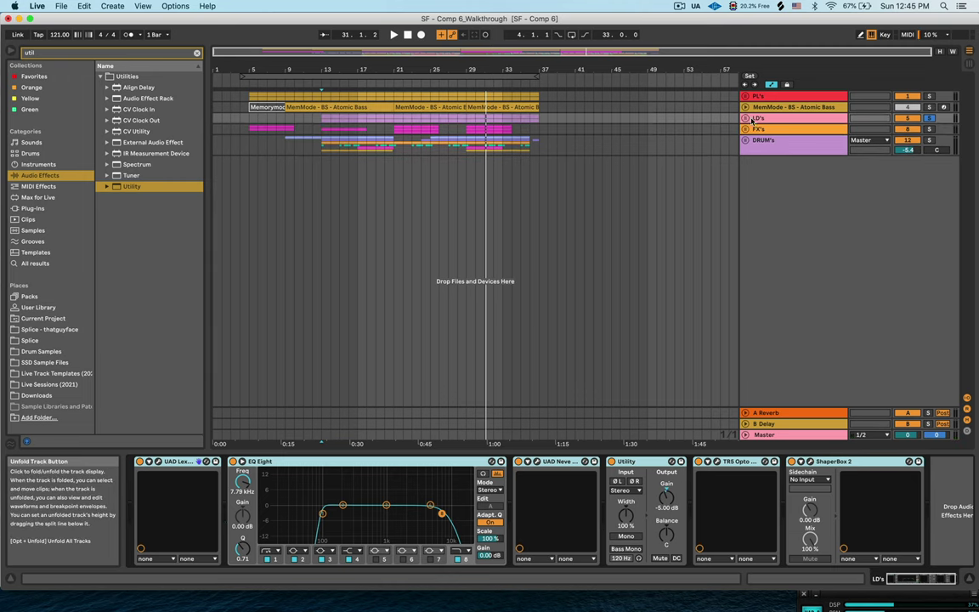
{"action": "left_click", "coordinate": [761, 128]}
{"action": "left_click", "coordinate": [745, 129]}
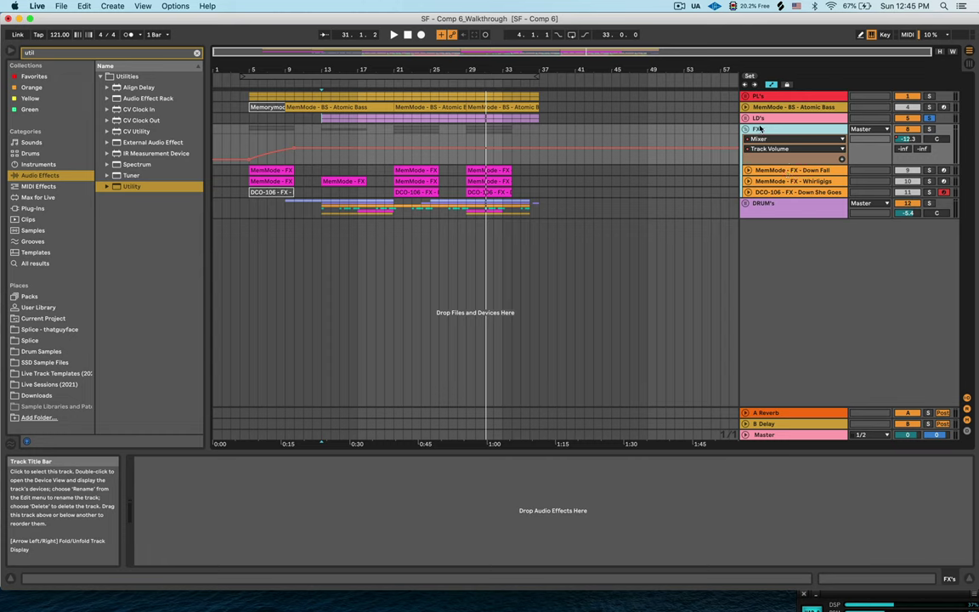
{"action": "left_click", "coordinate": [764, 173]}
{"action": "left_click", "coordinate": [762, 181]}
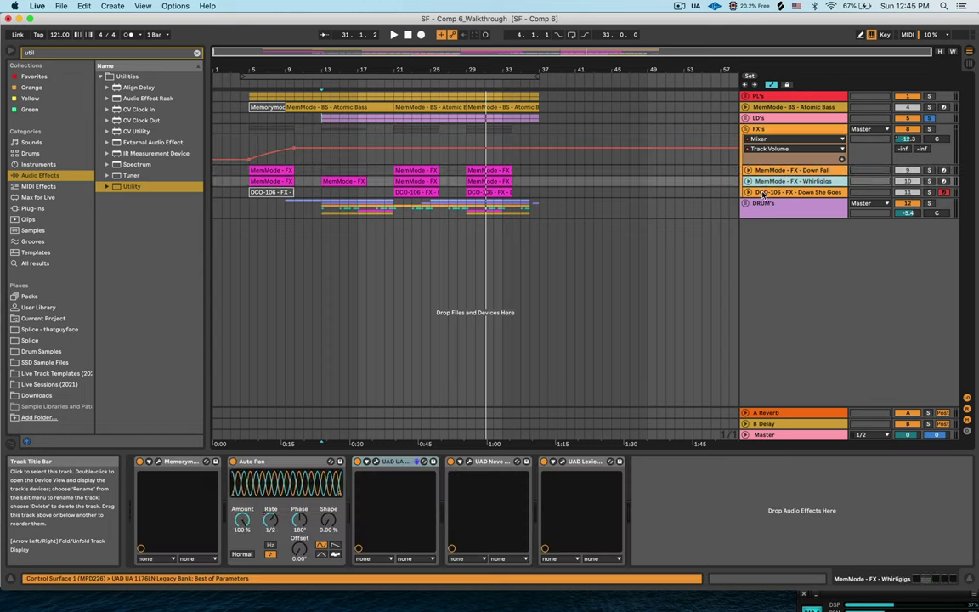
{"action": "left_click", "coordinate": [764, 170]}
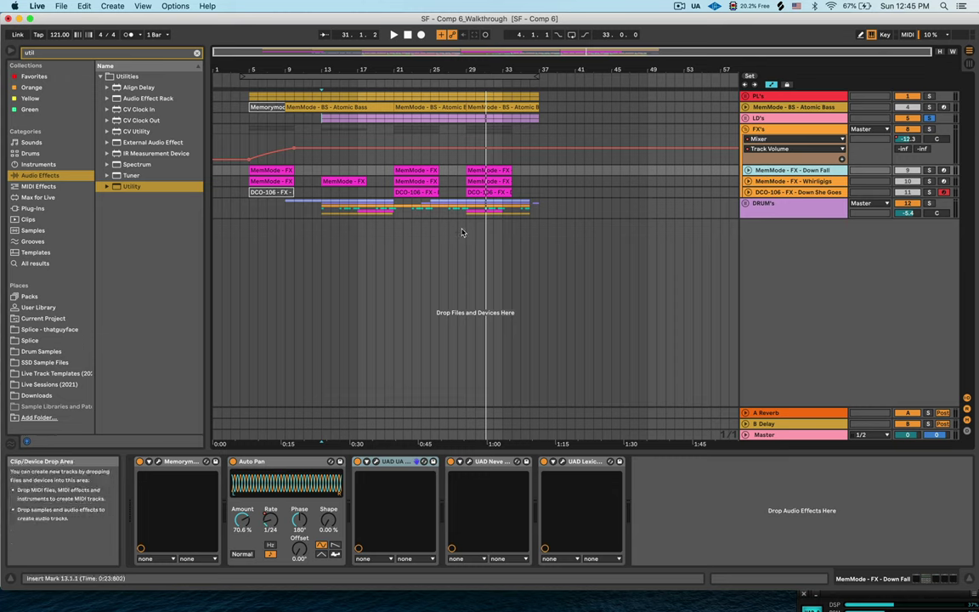
{"action": "left_click", "coordinate": [616, 150]}
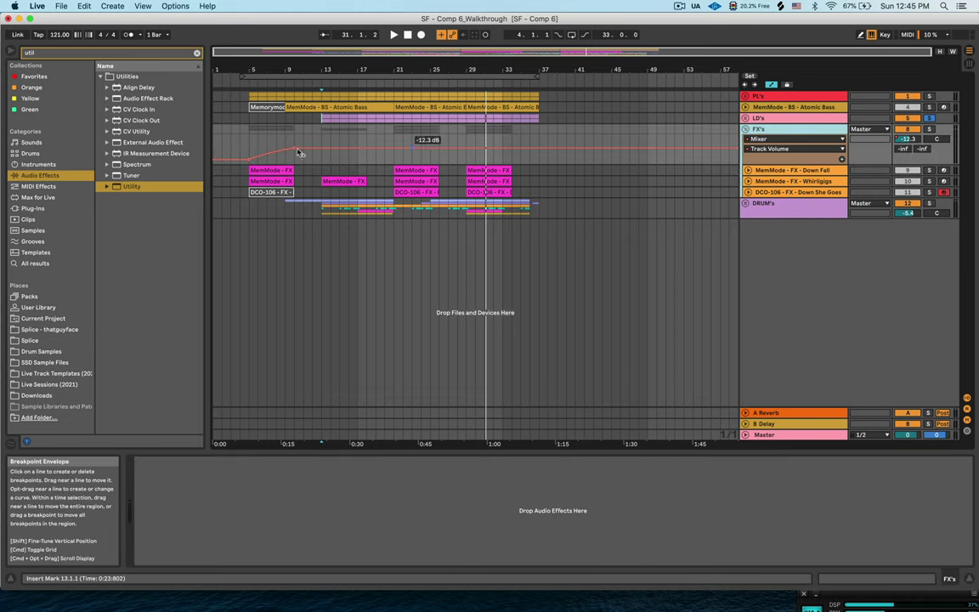
Play the soloed FX's group from bar 5 and around bar 21 with the Down Fall, Whirligigs and Down She Goes tracks unfolded.
{"action": "key", "text": "space"}
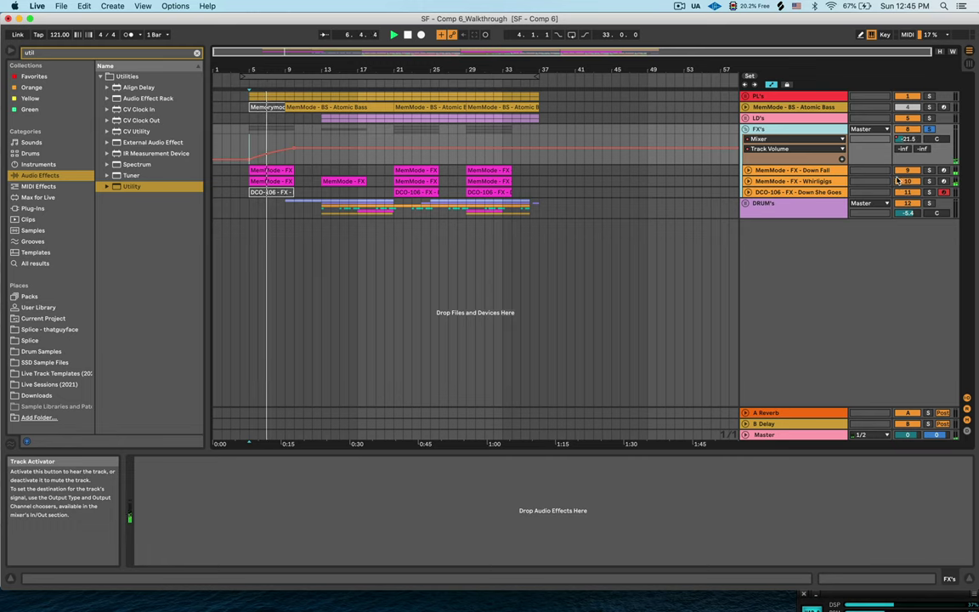
{"action": "left_click", "coordinate": [748, 181]}
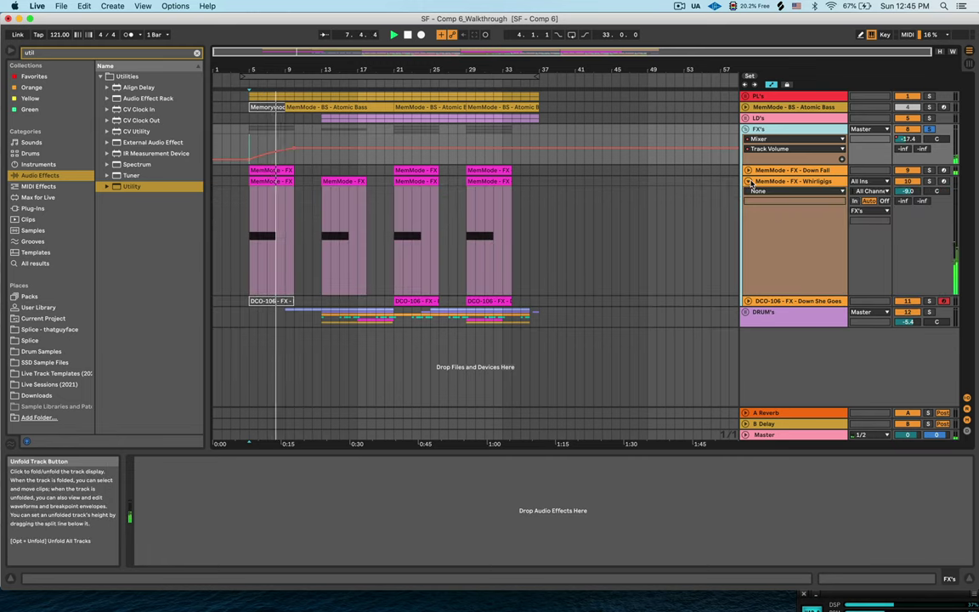
{"action": "left_click", "coordinate": [748, 170]}
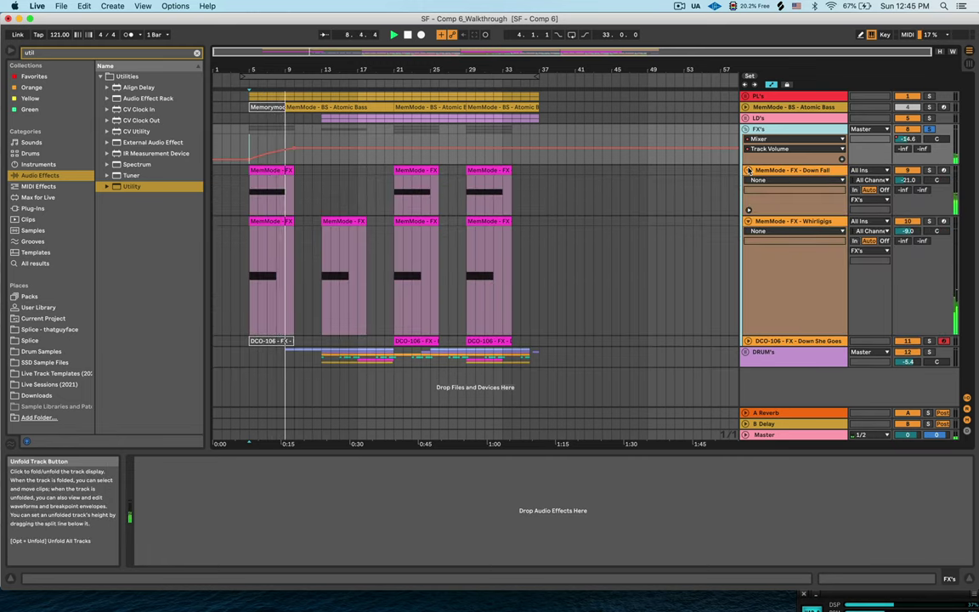
{"action": "left_click", "coordinate": [775, 341]}
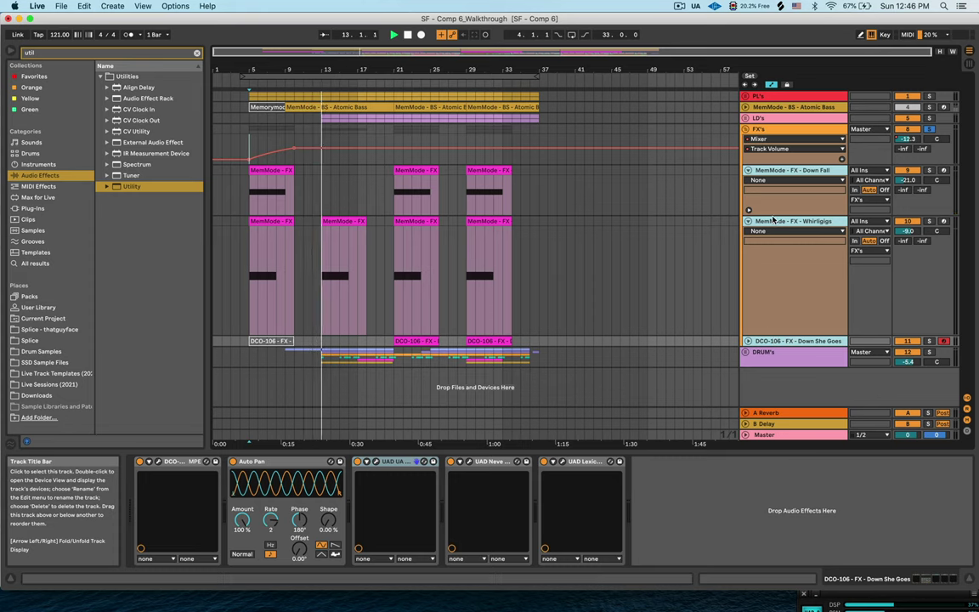
{"action": "scroll", "coordinate": [751, 184], "scroll_direction": "down", "scroll_amount": 3}
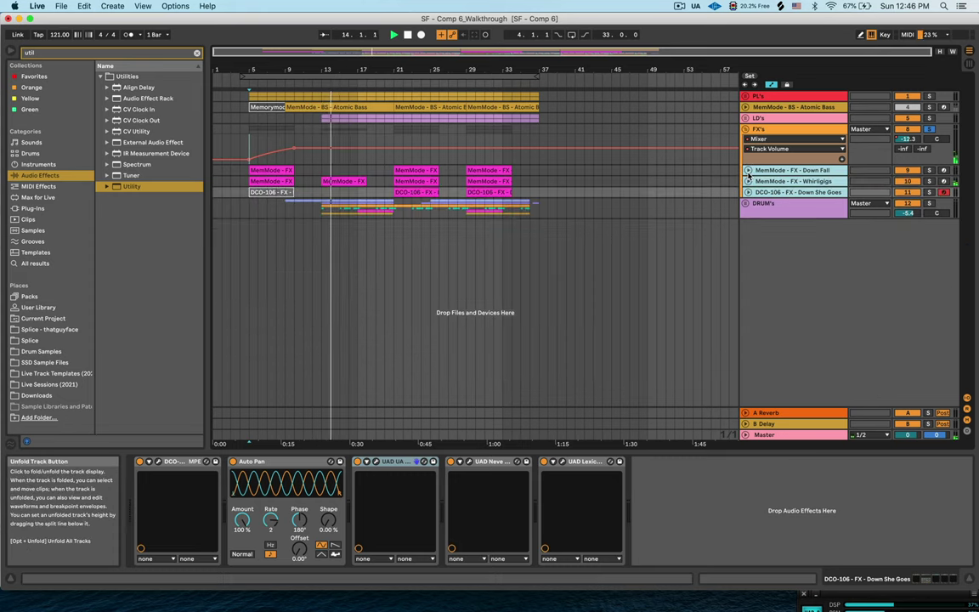
{"action": "scroll", "coordinate": [755, 193], "scroll_direction": "up", "scroll_amount": 2}
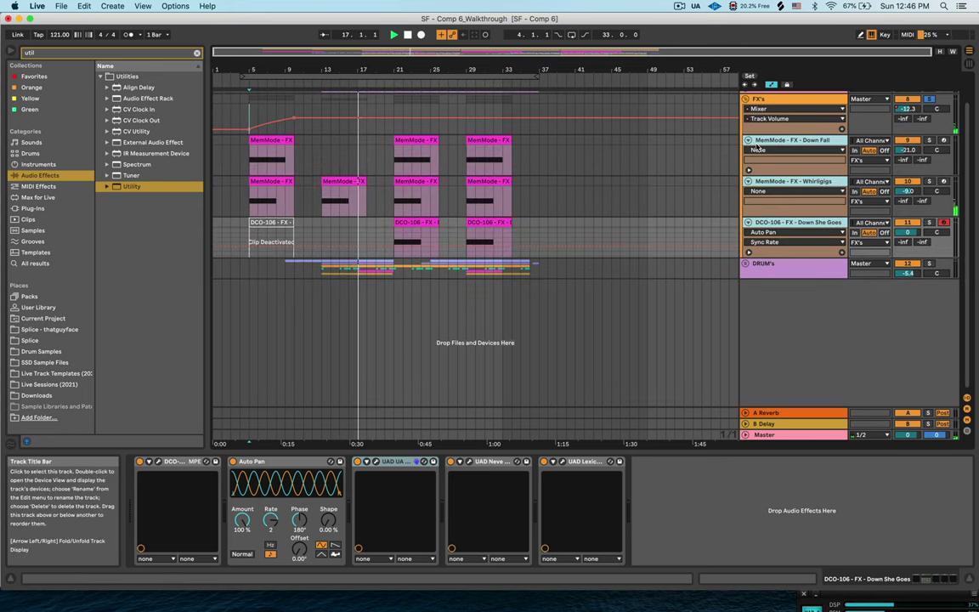
{"action": "left_click", "coordinate": [391, 84]}
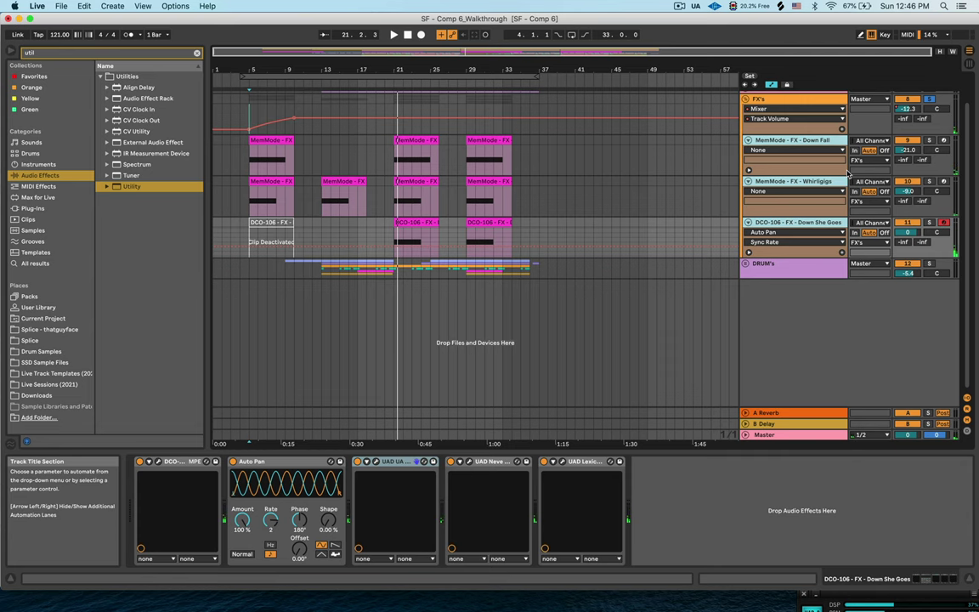
Inspect the Memorymode preset on the Down Fall track and close its window.
{"action": "left_click", "coordinate": [751, 148]}
{"action": "left_click", "coordinate": [158, 462]}
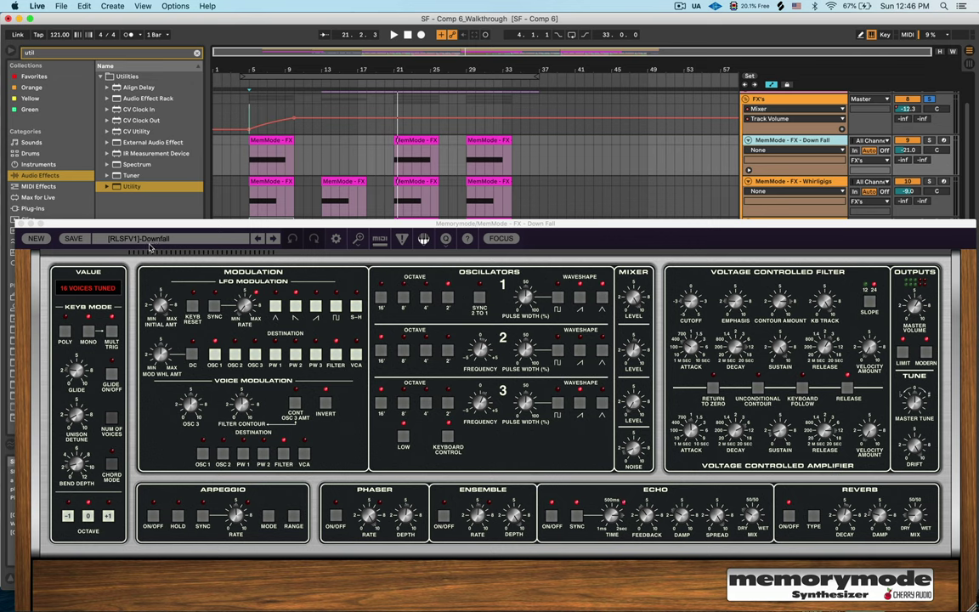
{"action": "left_click", "coordinate": [21, 223]}
Inspect the Memorymode preset on the Whirligigs track and the DCO-106 preset on the Down She Goes track, closing each window.
{"action": "left_click", "coordinate": [589, 189]}
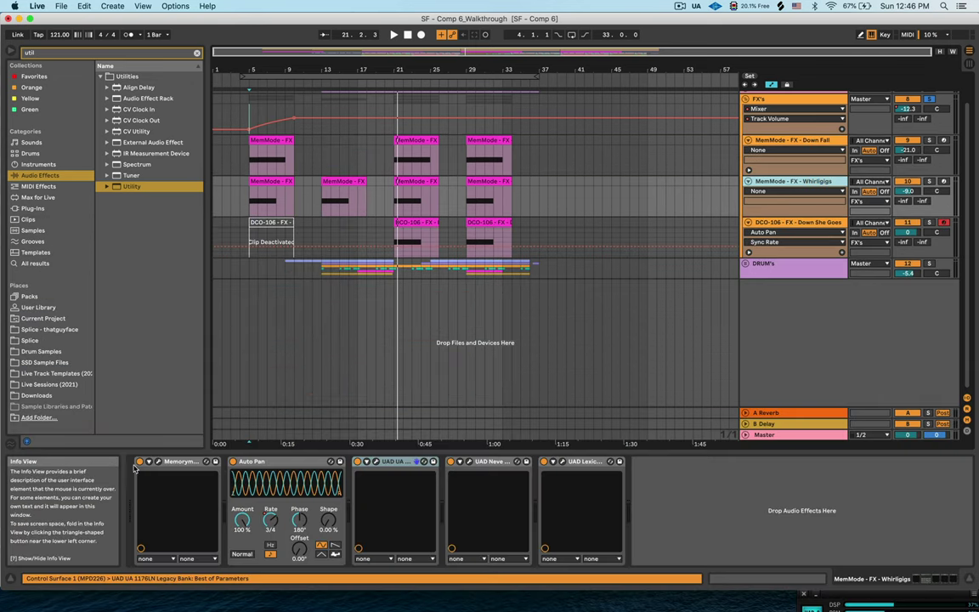
{"action": "left_click", "coordinate": [159, 461]}
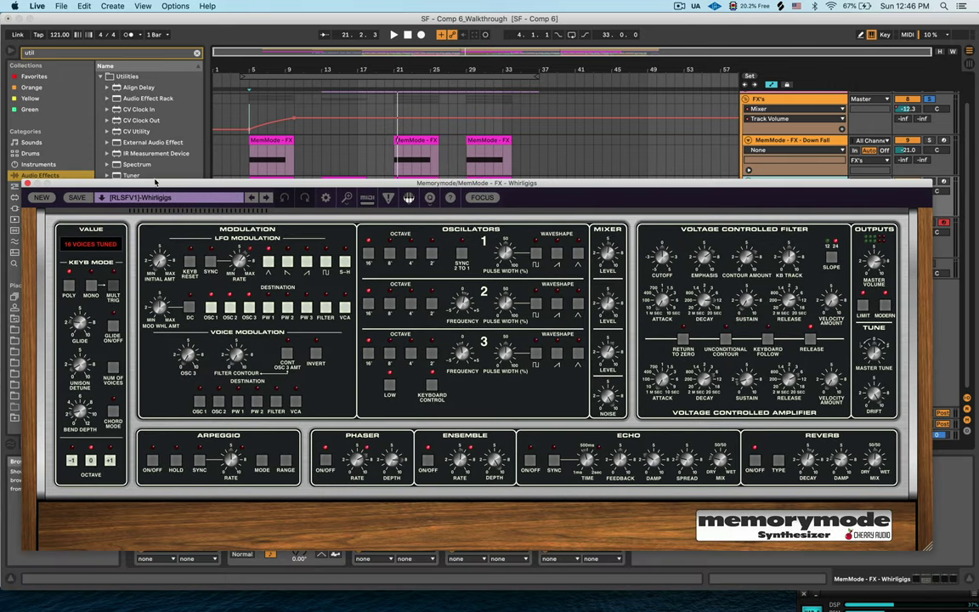
{"action": "left_click", "coordinate": [159, 463]}
{"action": "left_click", "coordinate": [159, 463]}
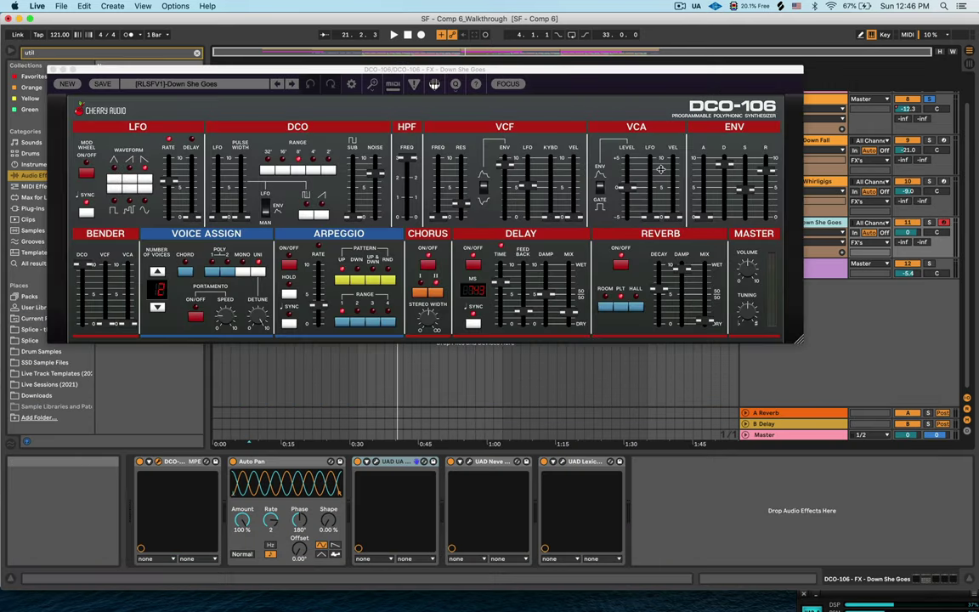
{"action": "left_click", "coordinate": [54, 70]}
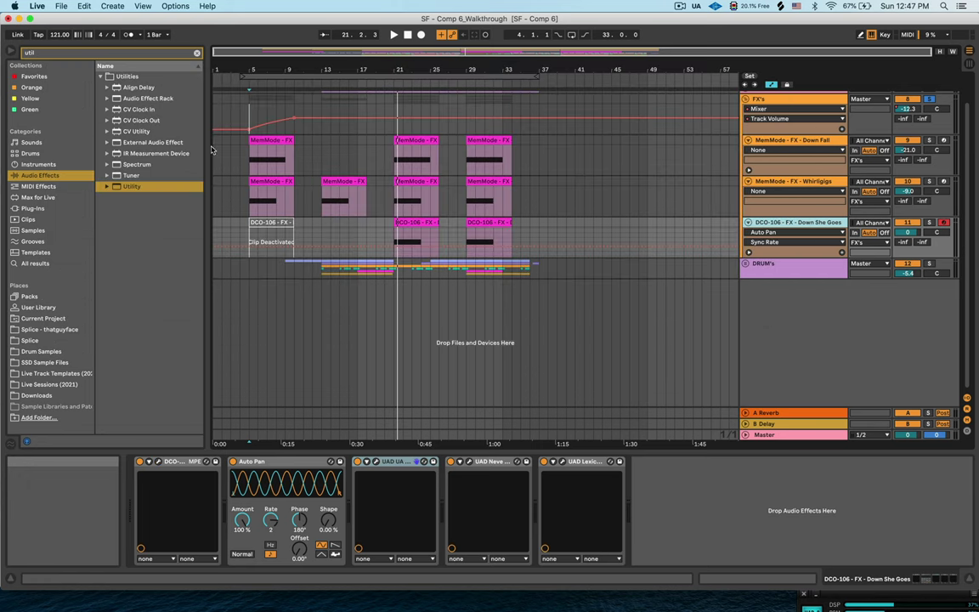
Inspect the UAD 1176LN, Neve 1073 and Lexicon 224 on the Down Fall track and close their windows.
{"action": "left_click", "coordinate": [249, 157]}
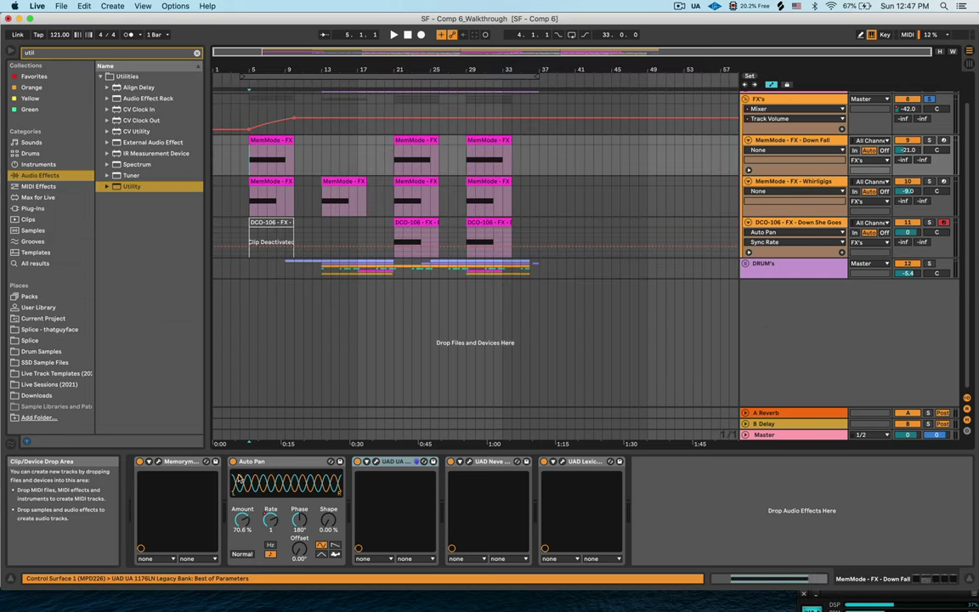
{"action": "left_click", "coordinate": [377, 461]}
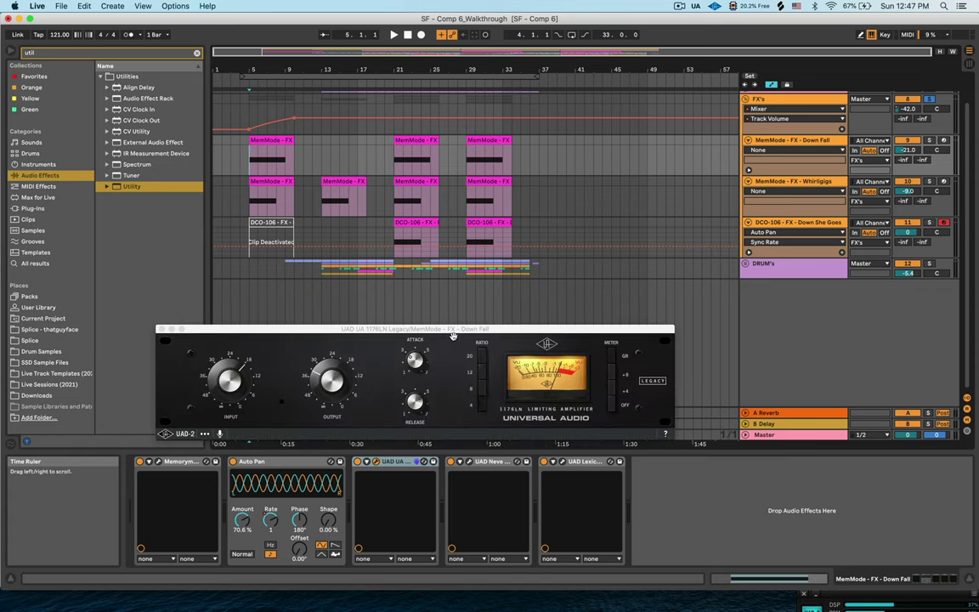
{"action": "left_click_drag", "start_coordinate": [453, 332], "coordinate": [459, 295]}
{"action": "left_click", "coordinate": [471, 461]}
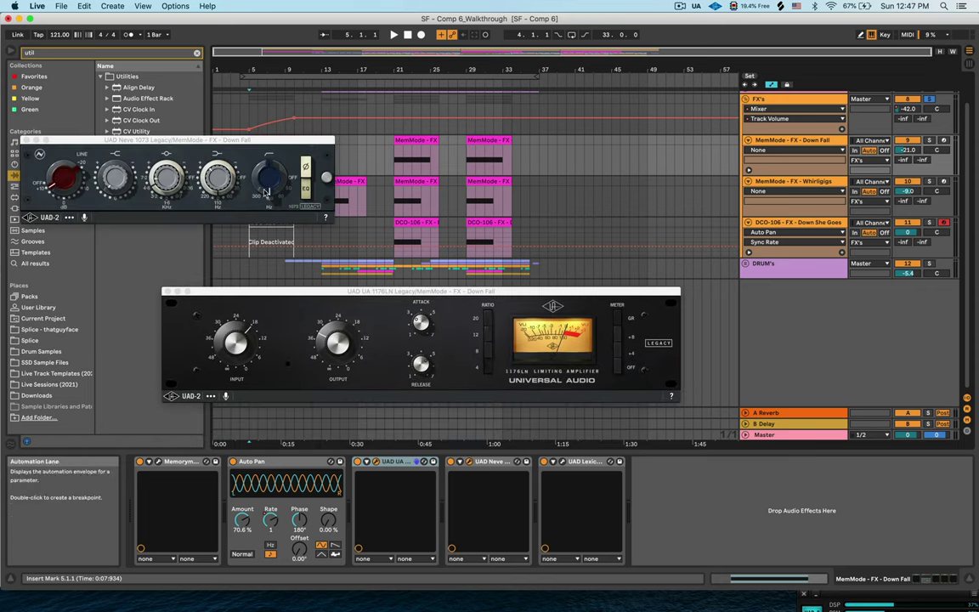
{"action": "left_click", "coordinate": [564, 461]}
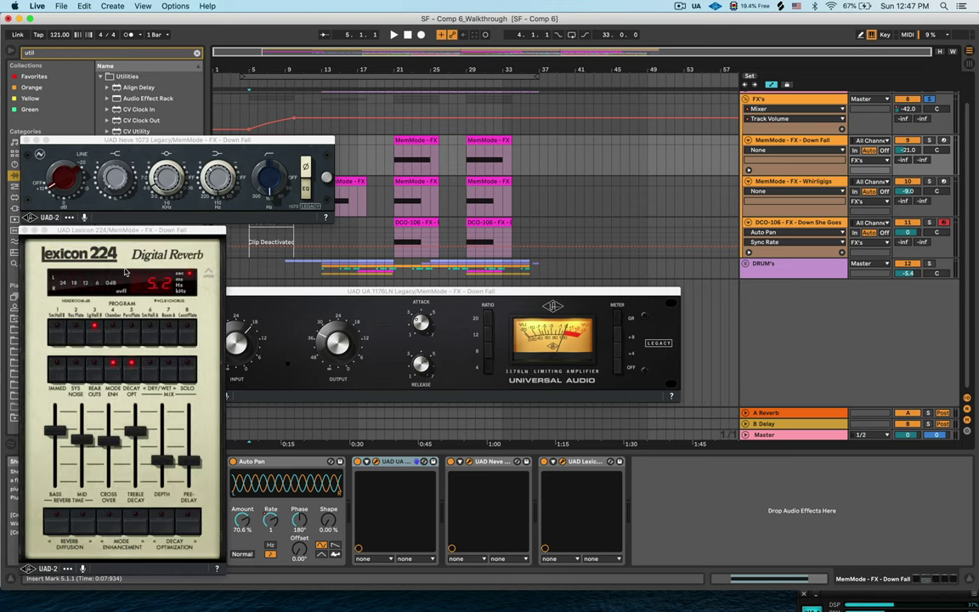
{"action": "left_click", "coordinate": [23, 231]}
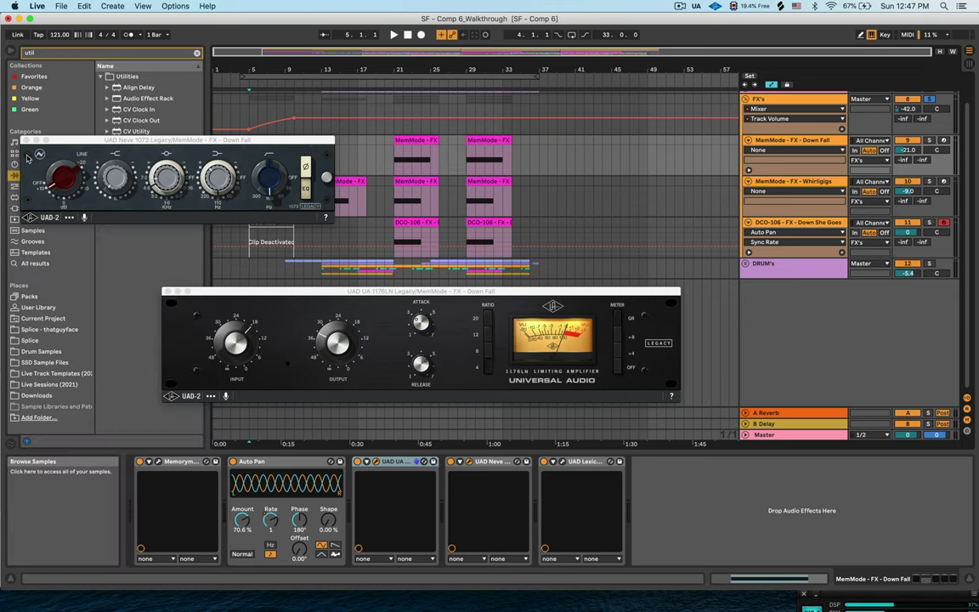
{"action": "left_click", "coordinate": [23, 140]}
{"action": "left_click", "coordinate": [166, 291]}
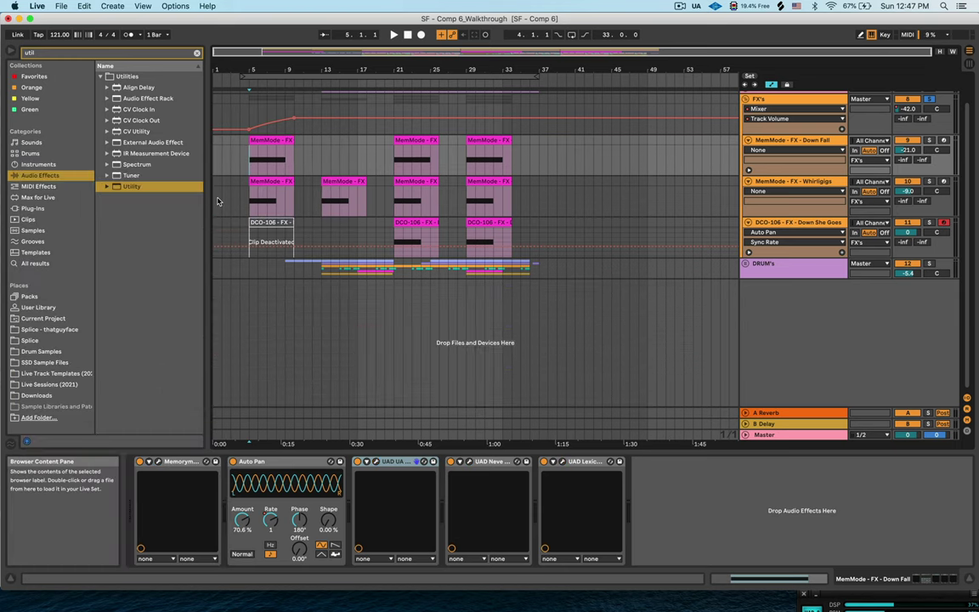
Fold the FX's group and play the full arrangement from bar 4 with no group soloed.
{"action": "key", "text": "Down"}
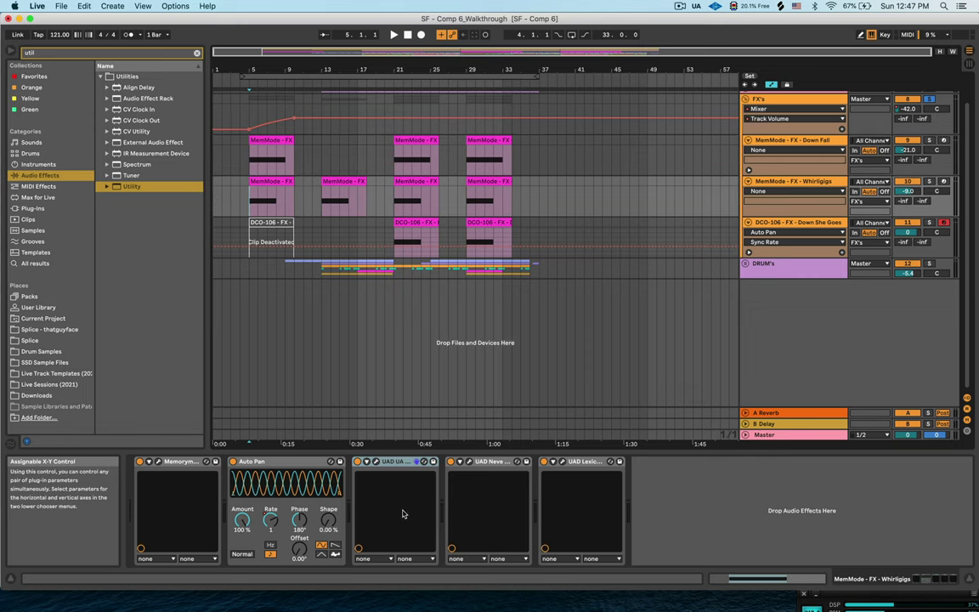
{"action": "key", "text": "Left"}
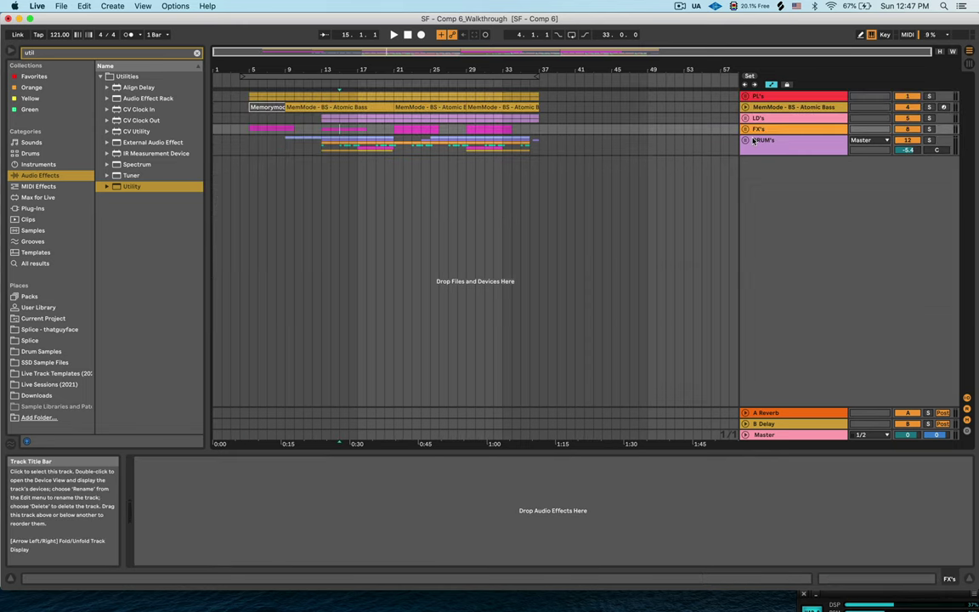
{"action": "left_click", "coordinate": [241, 99]}
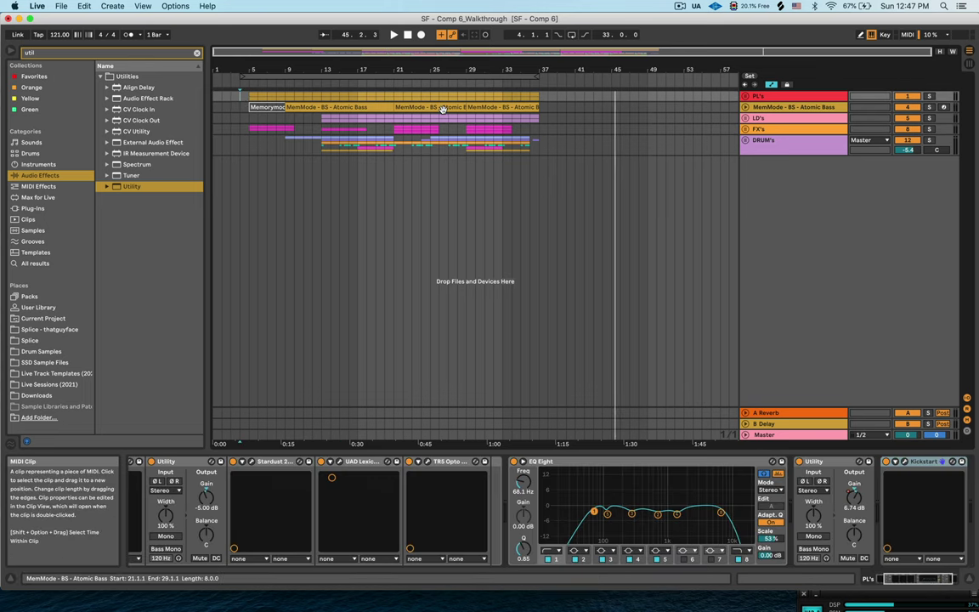
{"action": "key", "text": "space"}
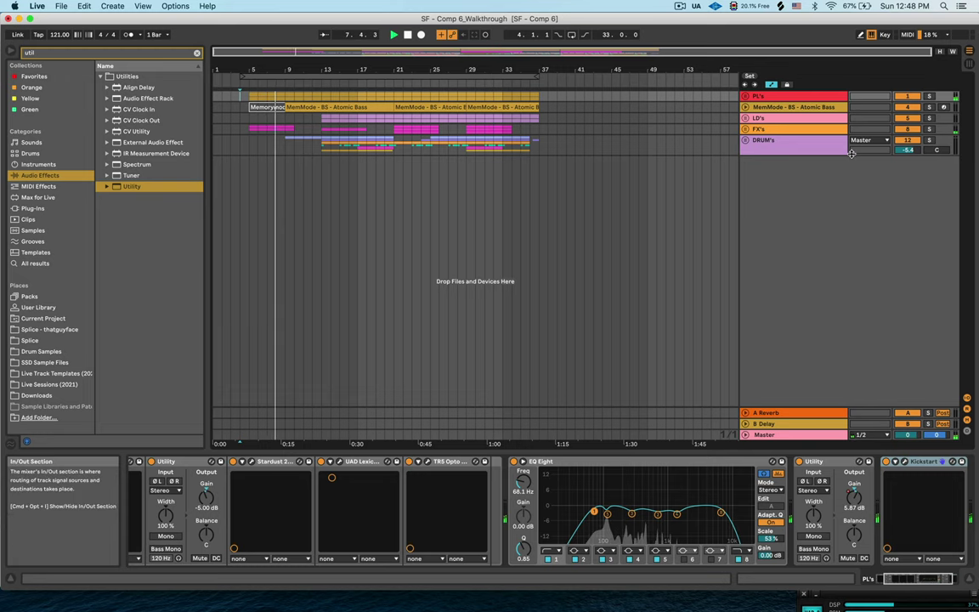
Activate the eight Master track plug-ins from UAD Shadow Hills to UAD Ampex ATR-102 and play the arrangement through them.
{"action": "left_click", "coordinate": [765, 436]}
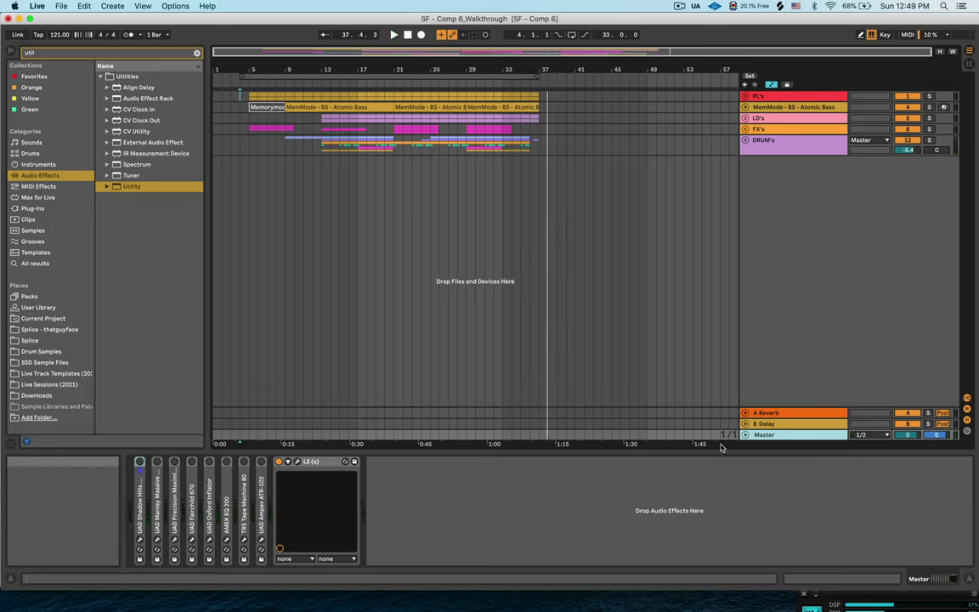
{"action": "left_click", "coordinate": [156, 462]}
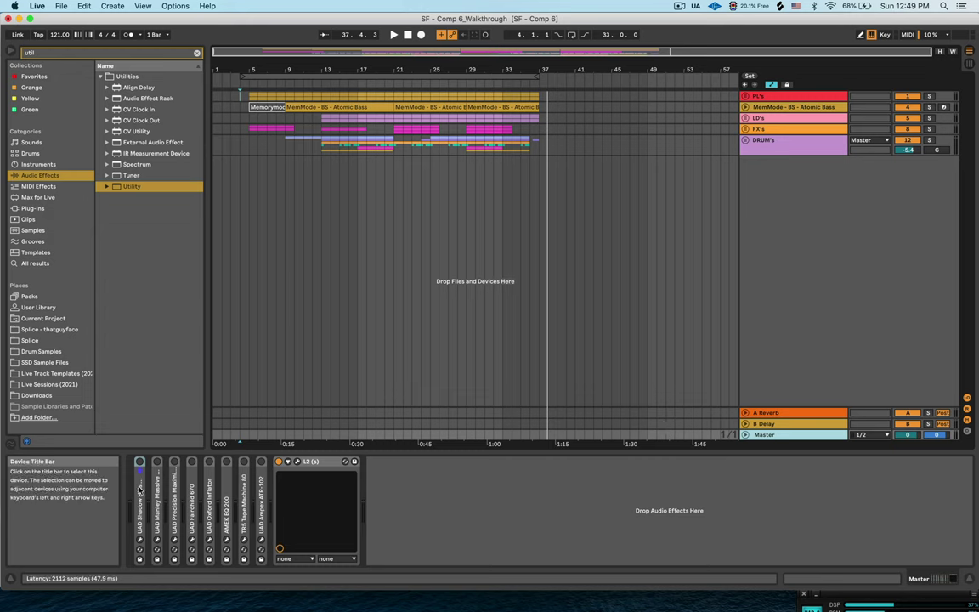
{"action": "left_click", "coordinate": [140, 491]}
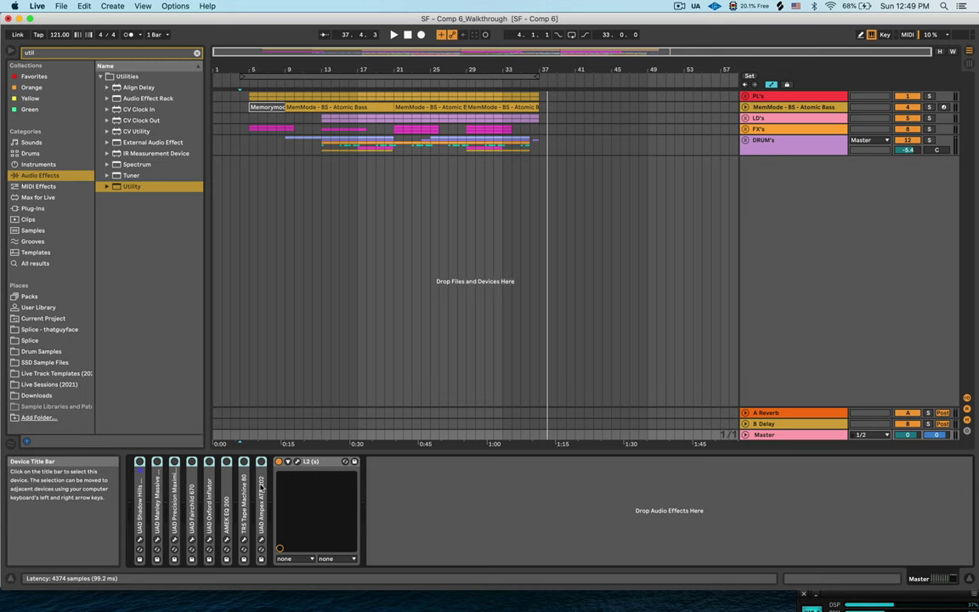
{"action": "left_click", "coordinate": [770, 141]}
{"action": "left_click", "coordinate": [263, 492]}
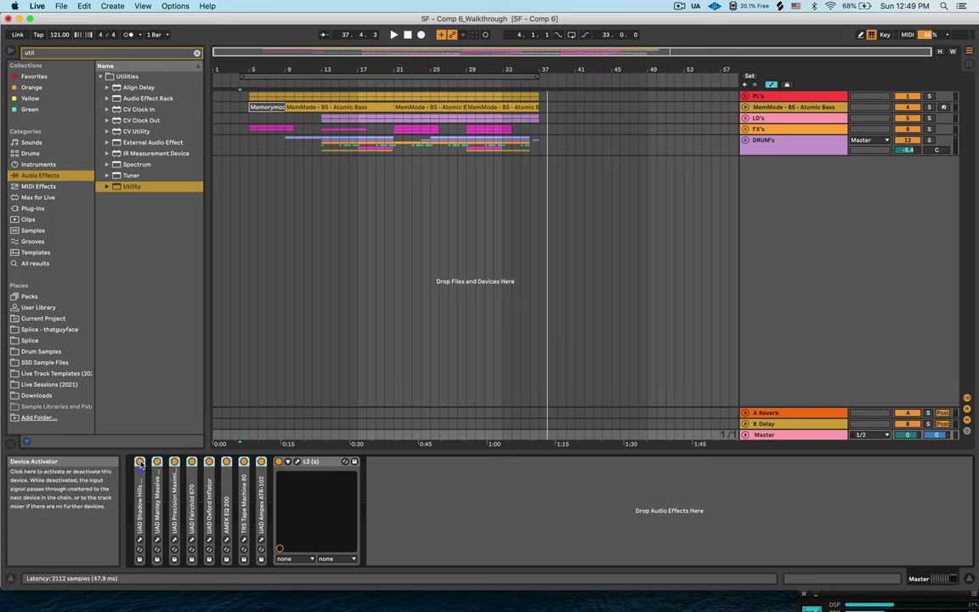
{"action": "key", "text": "space"}
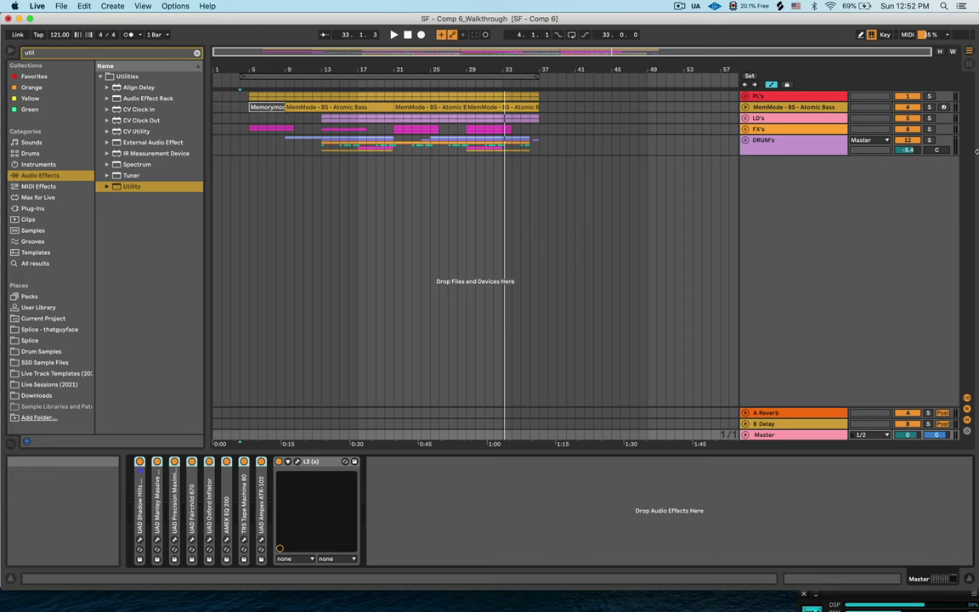
{"action": "left_click", "coordinate": [304, 83]}
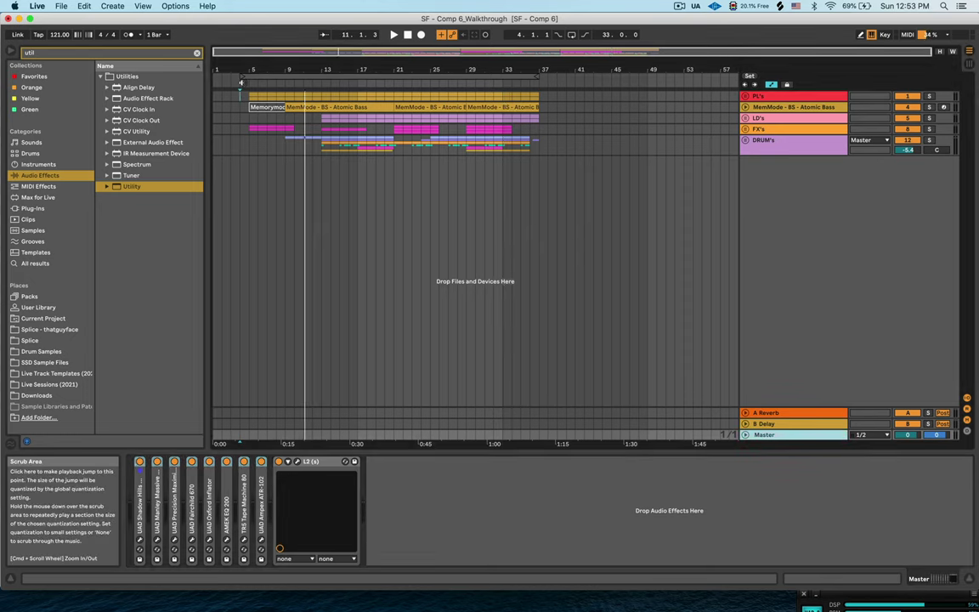